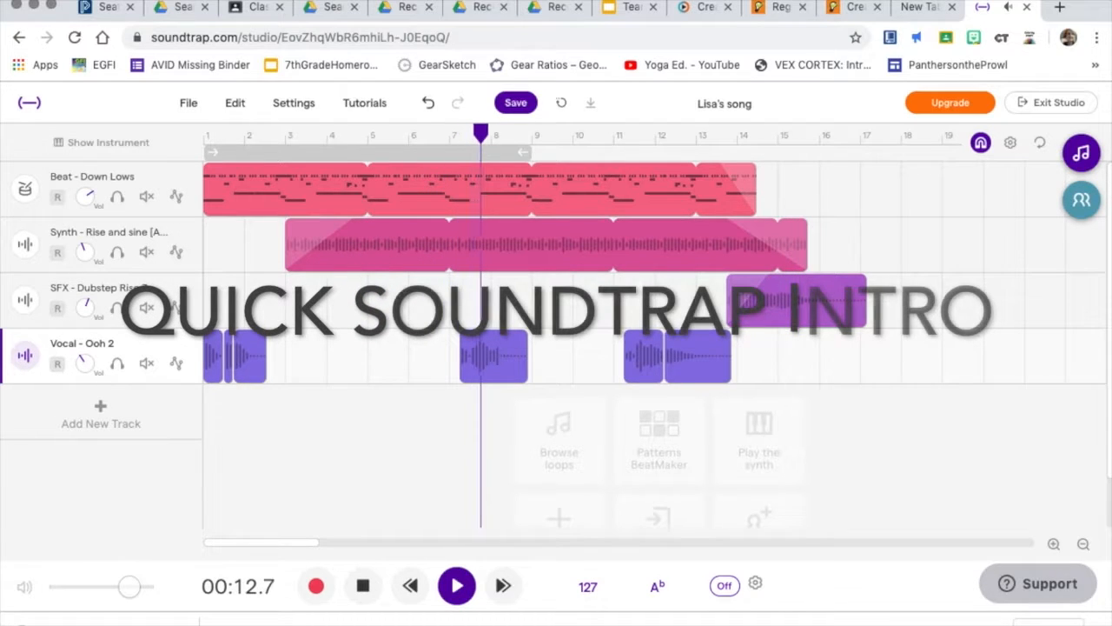
# Browse the loop library in the existing song with the loop search cleared
pyautogui.click(1081, 154)
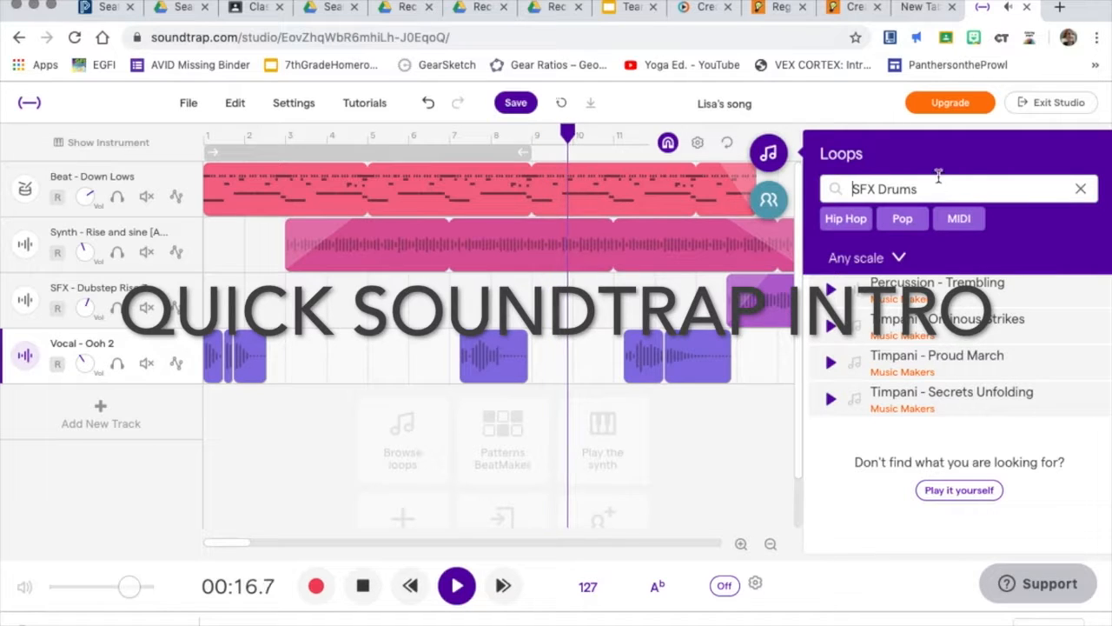
pyautogui.click(1080, 189)
pyautogui.scroll(-15, 931, 417)
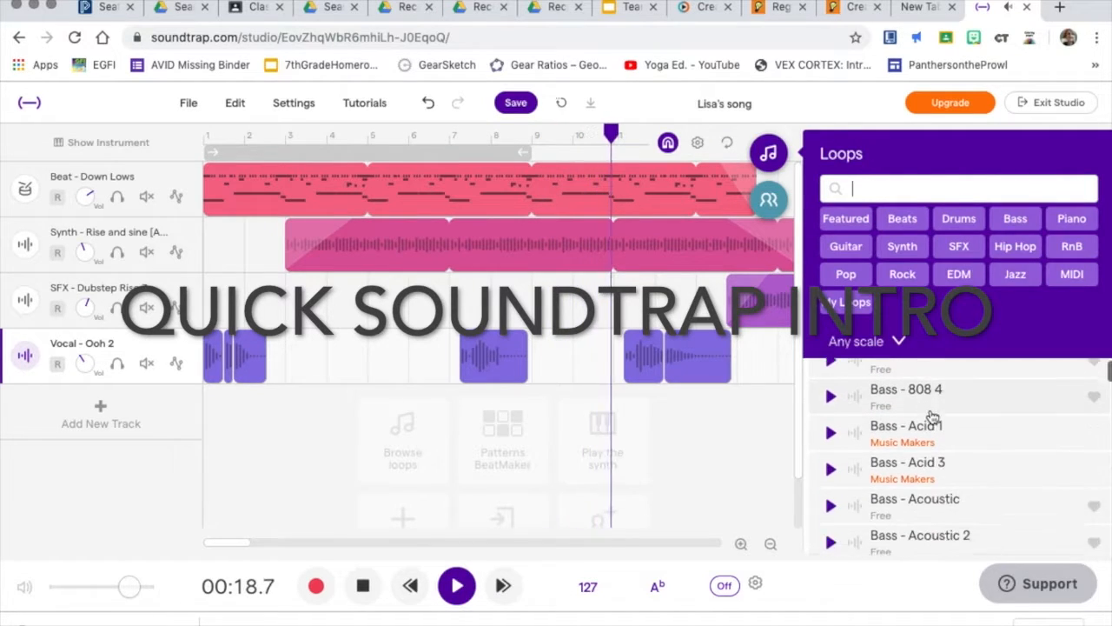
pyautogui.scroll(-15, 931, 417)
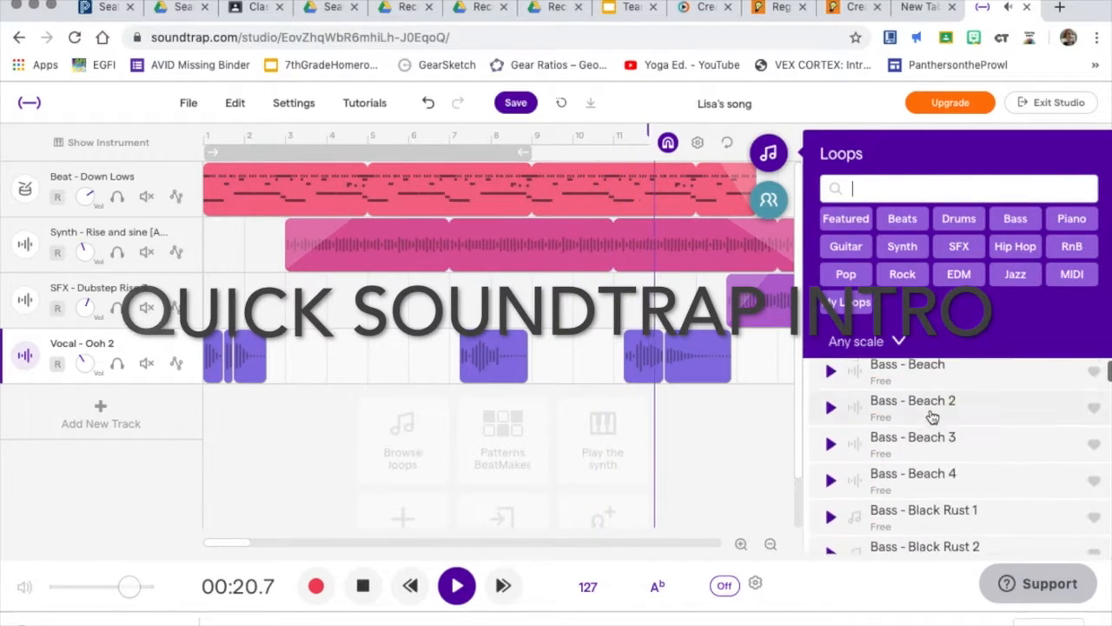
pyautogui.click(766, 196)
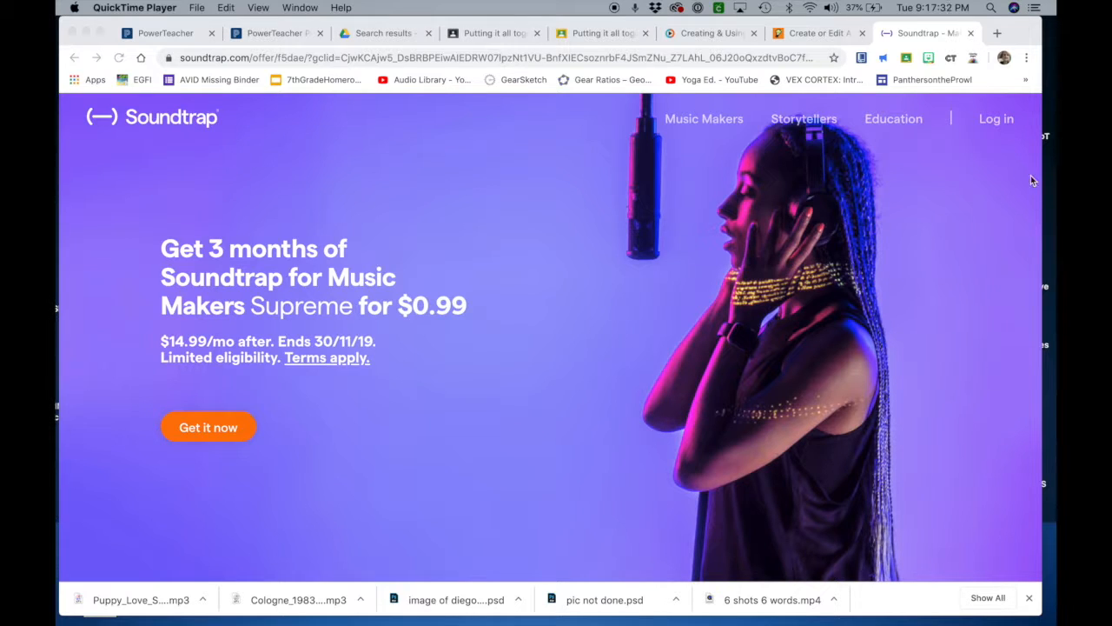
# Log in to Soundtrap with the Google school account and start a new Music project in the studio
pyautogui.click(992, 117)
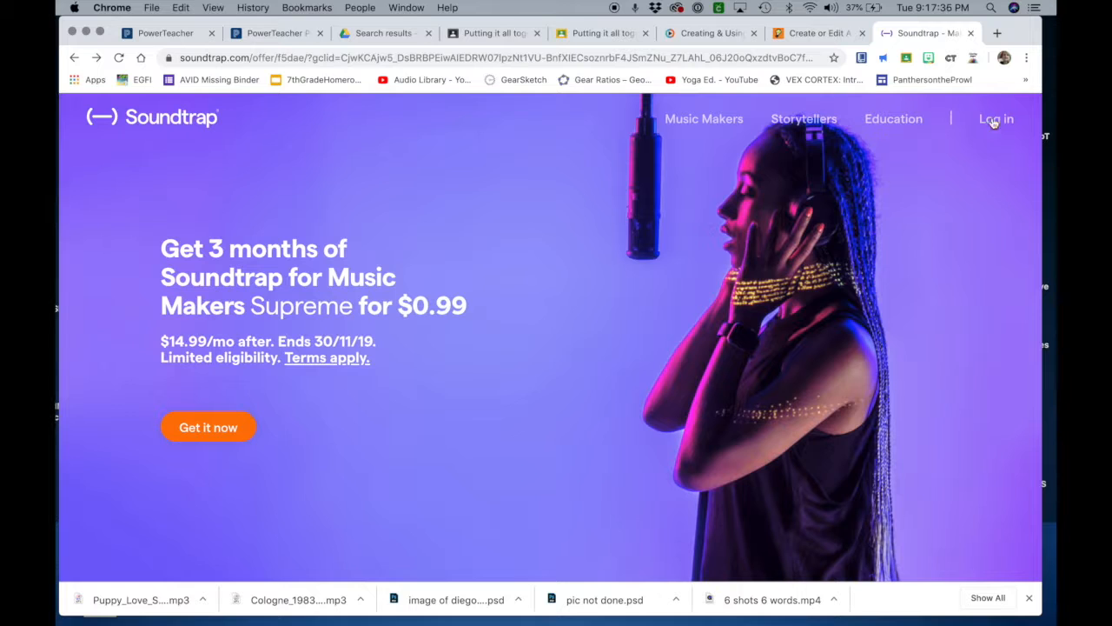
pyautogui.click(991, 122)
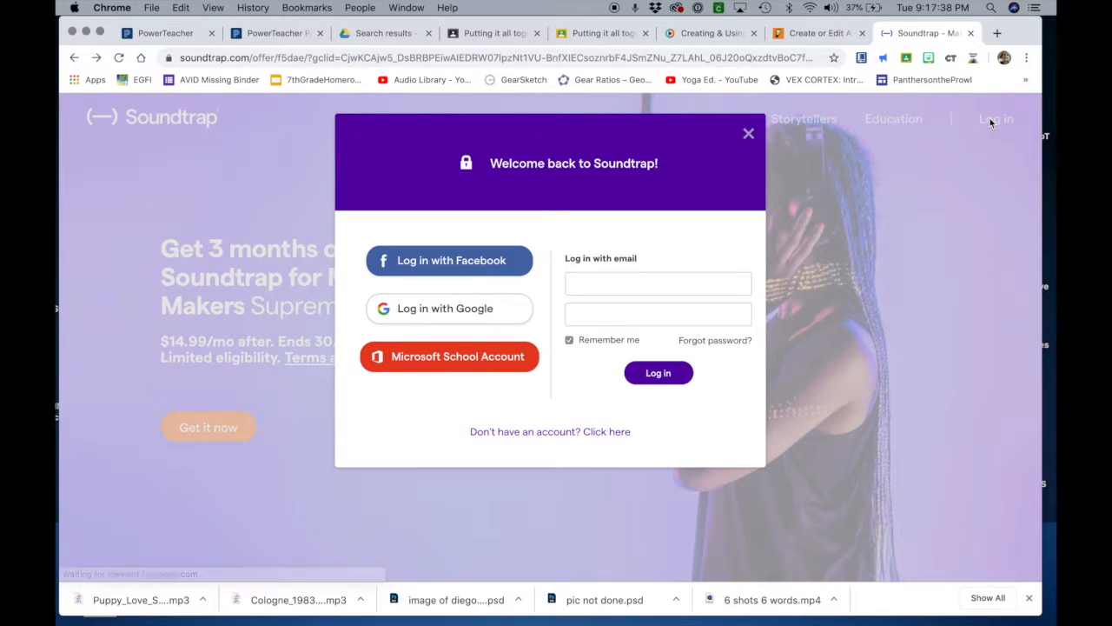
pyautogui.click(441, 311)
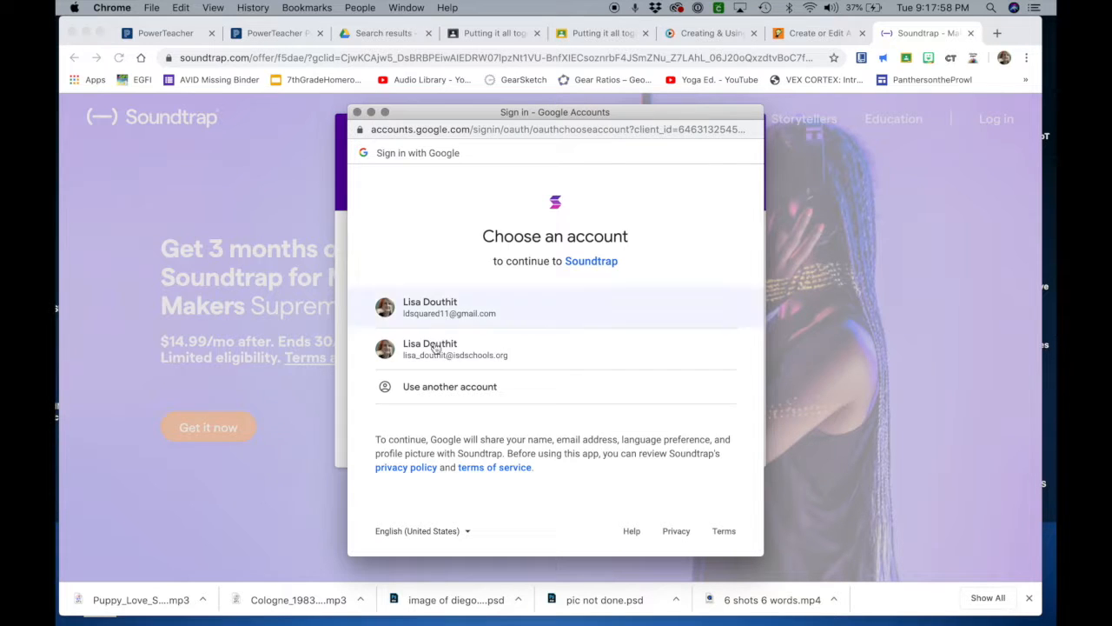
pyautogui.click(430, 364)
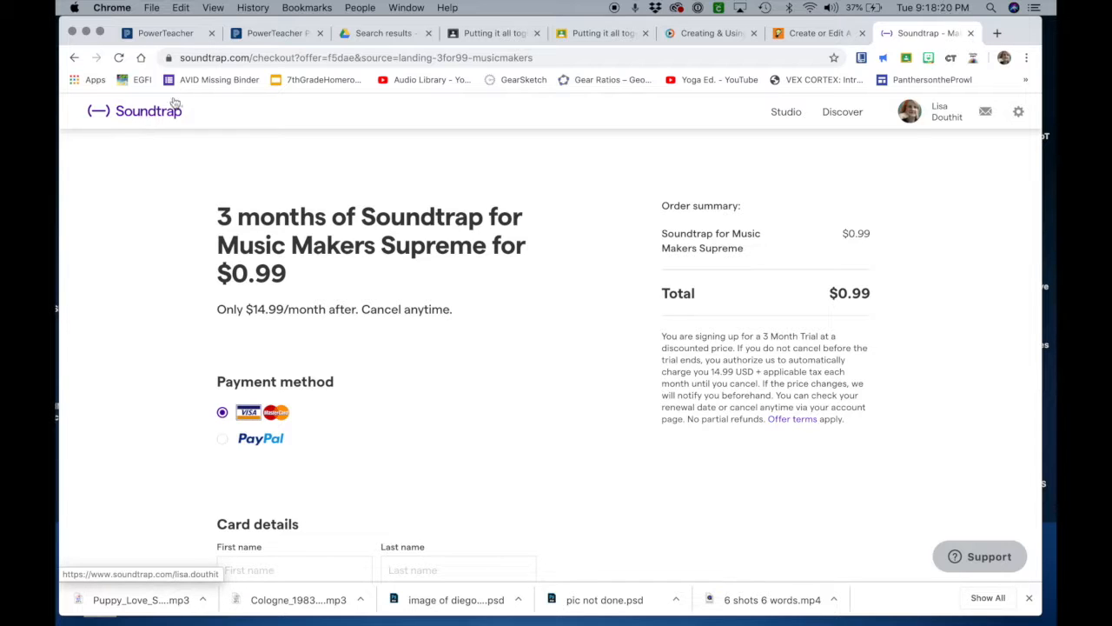
pyautogui.click(788, 115)
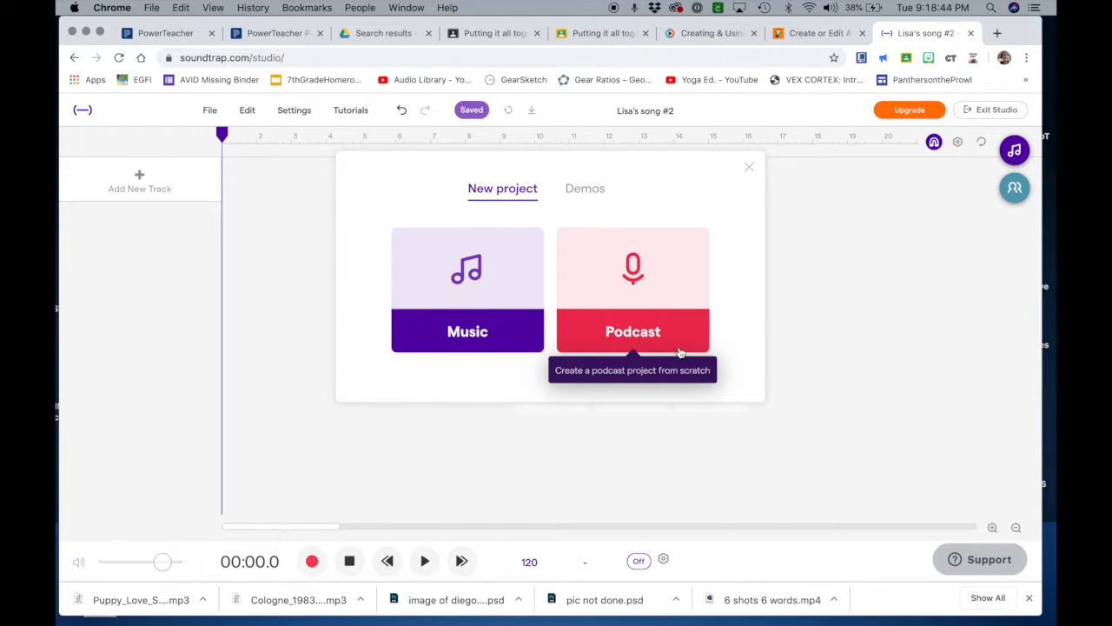
pyautogui.click(449, 326)
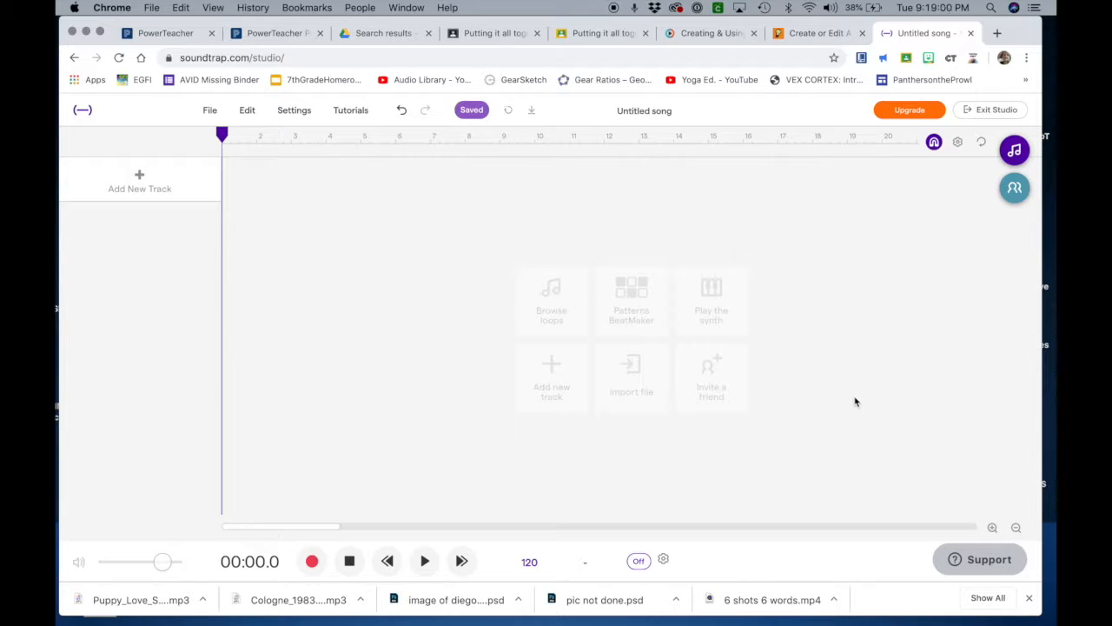
# Filter the loop library to Beats and add the Beat - 909 Electro Trash 2 loop at bar 1
pyautogui.click(1014, 153)
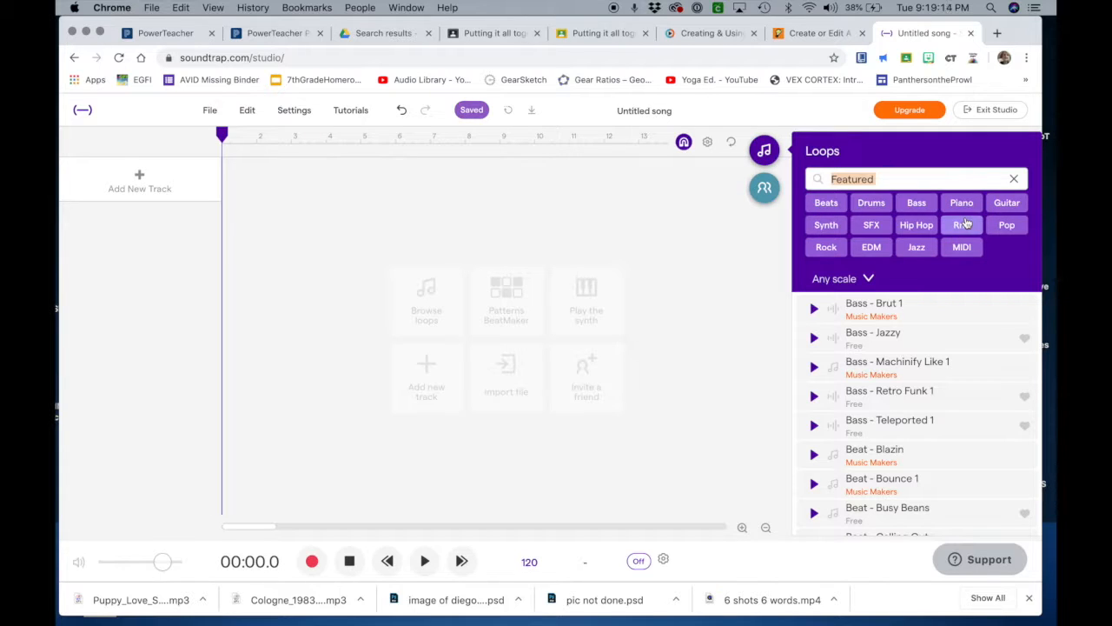
pyautogui.click(827, 204)
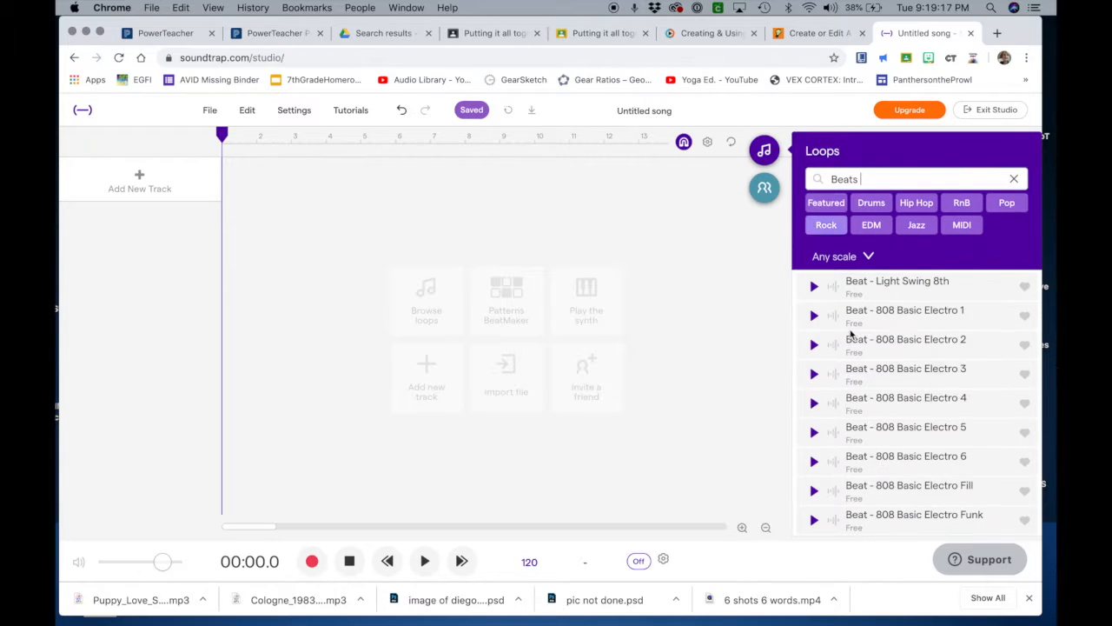
pyautogui.scroll(-5, 873, 445)
pyautogui.scroll(-10, 873, 444)
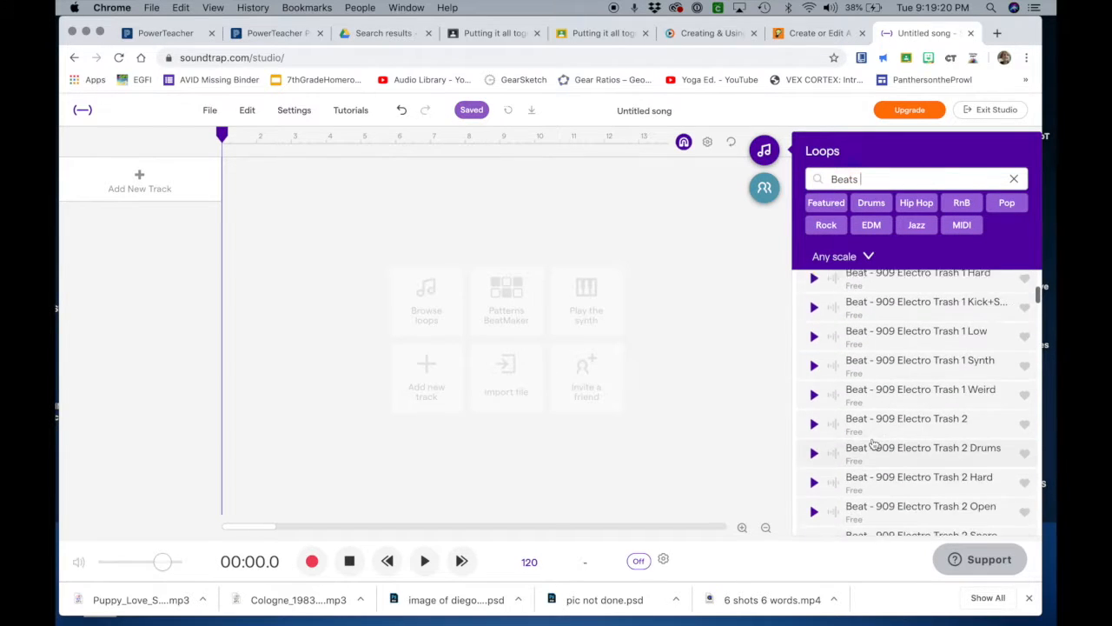
pyautogui.scroll(3, 874, 445)
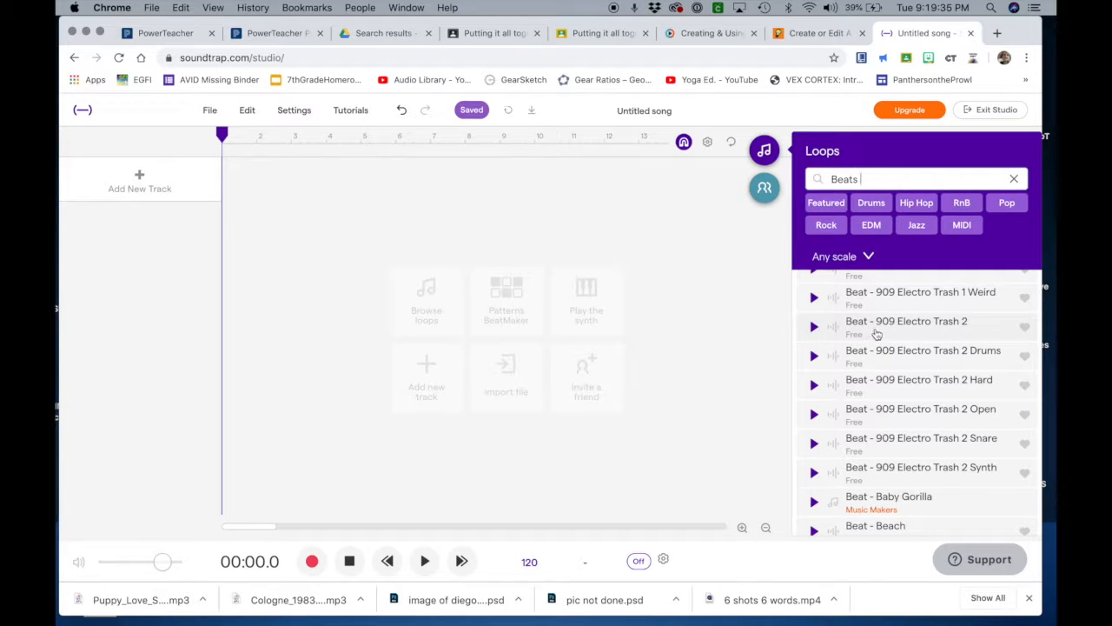
pyautogui.moveTo(892, 332); pyautogui.dragTo(223, 261)
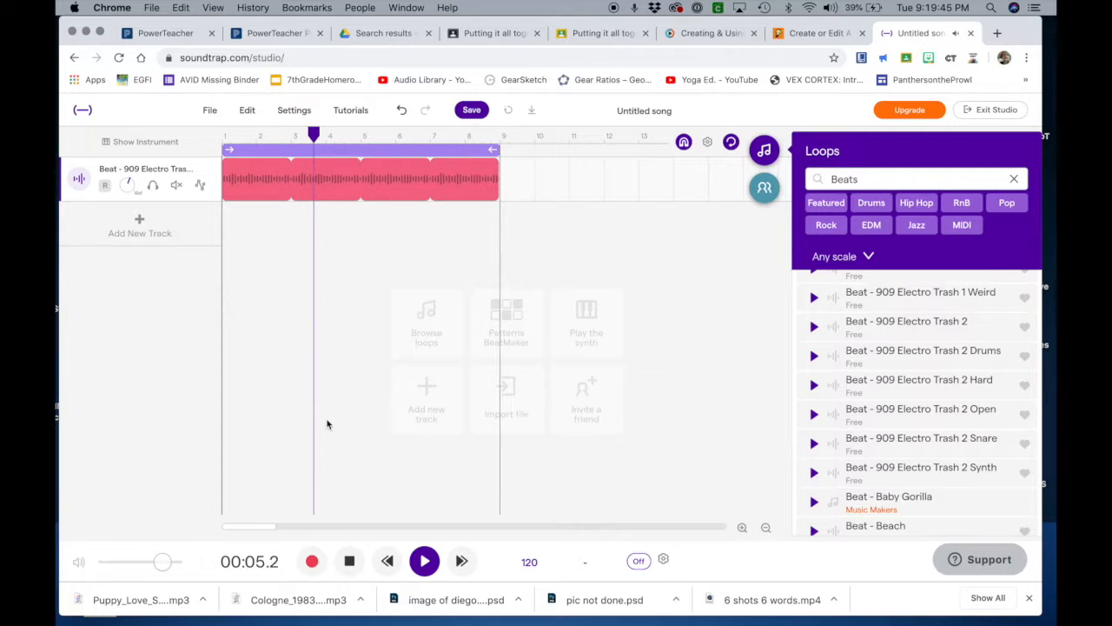
# Stop playback and turn off loop mode for the timeline
pyautogui.click(350, 562)
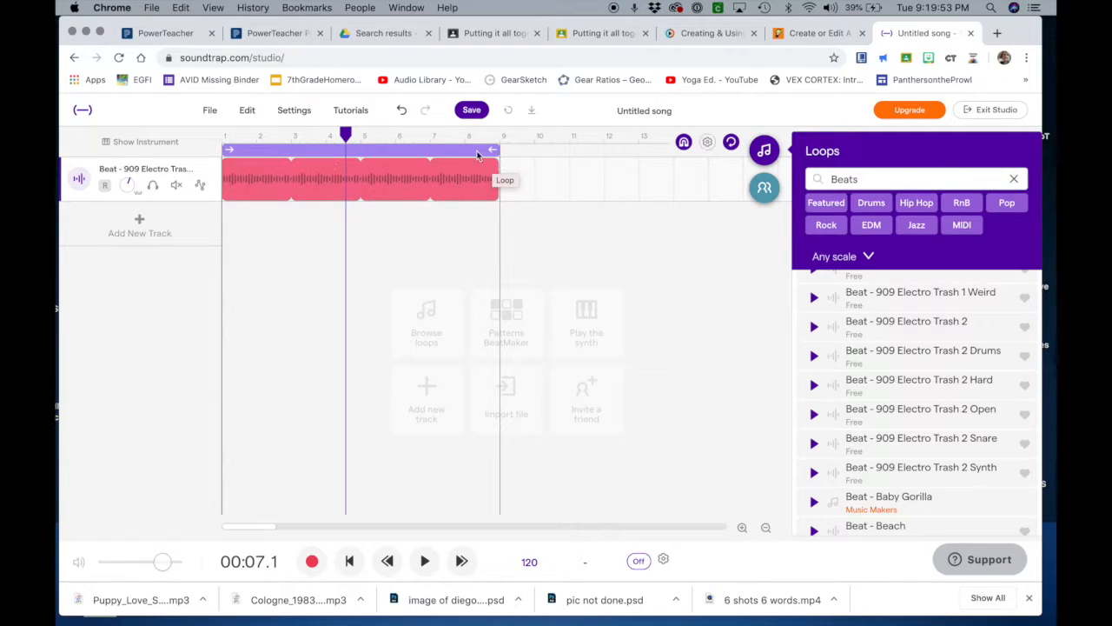
pyautogui.click(730, 142)
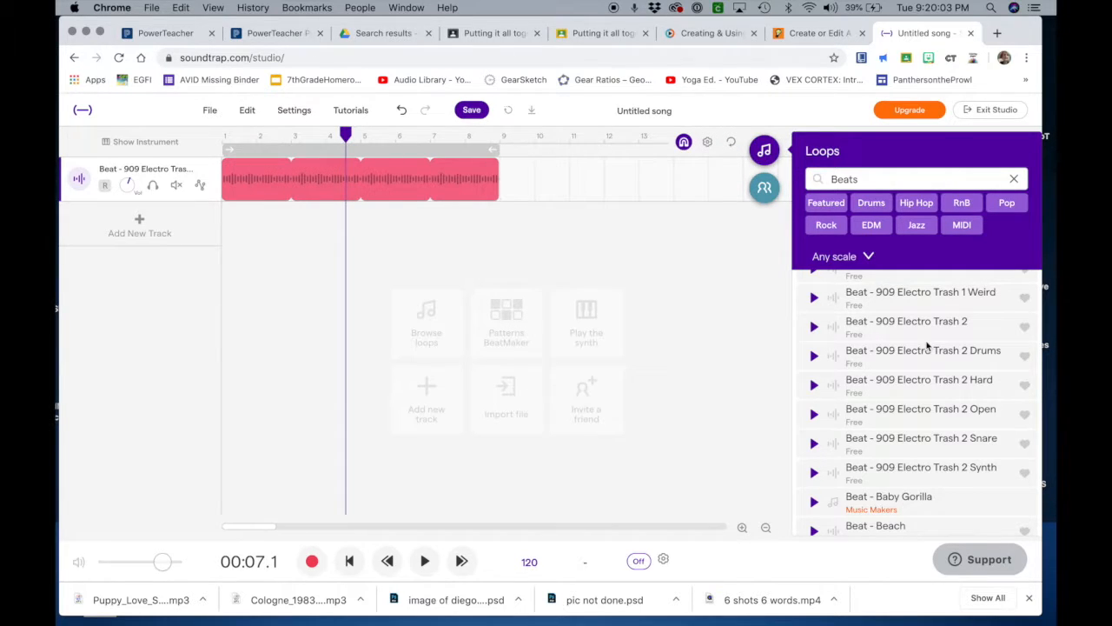
# Add the Synth - Arpeggiated Furry 2 loop on a new track at bar 3 and shorten it to end at bar 7
pyautogui.scroll(-1, 955, 383)
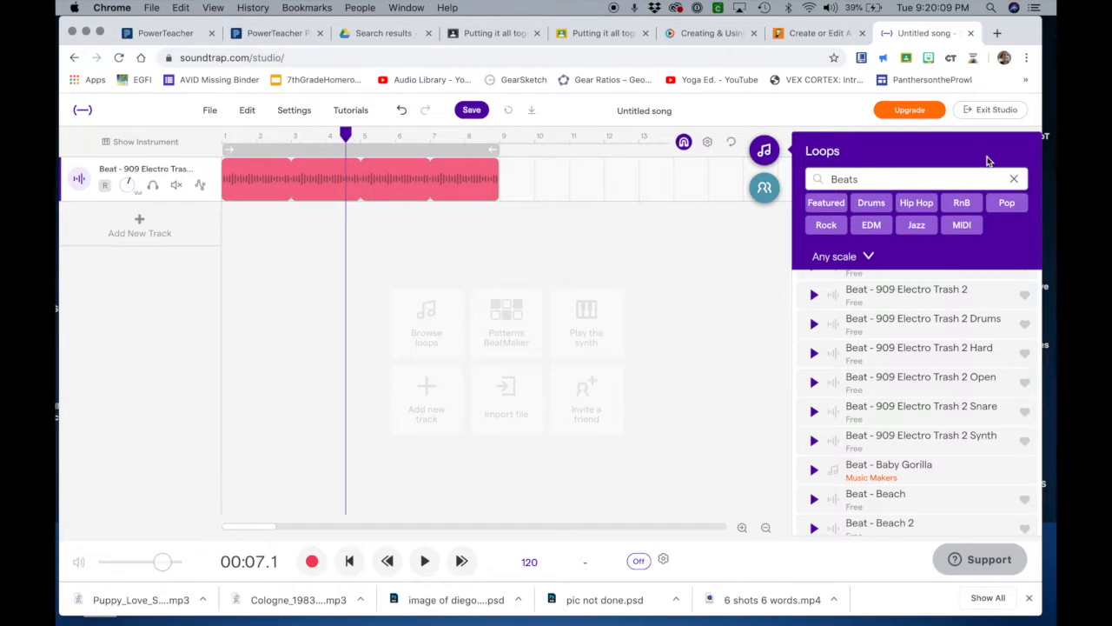
pyautogui.click(1013, 178)
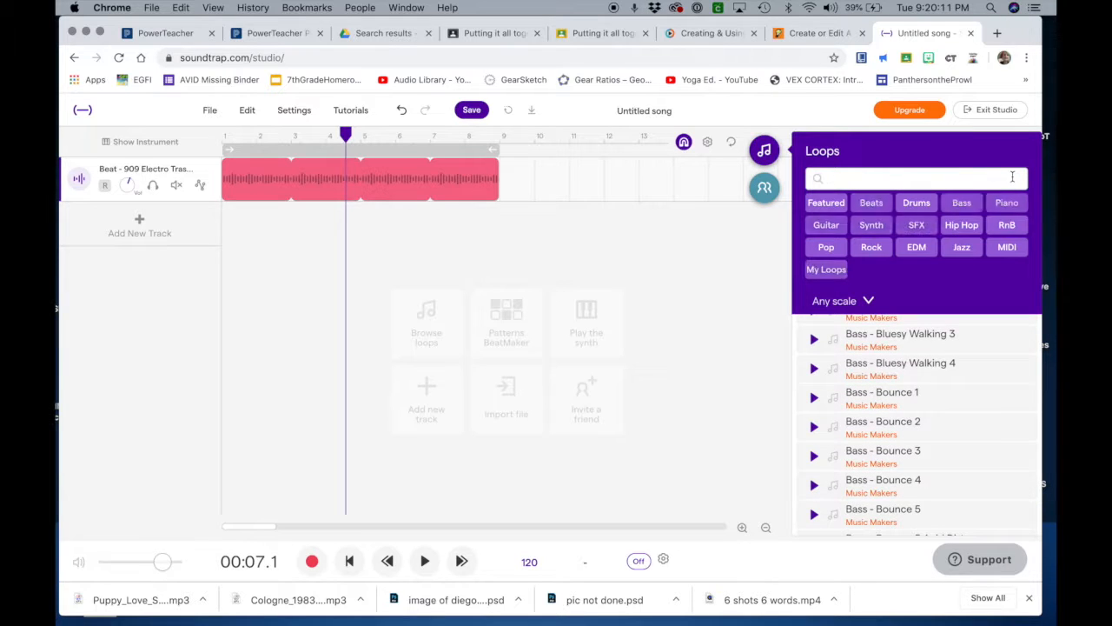
pyautogui.click(869, 224)
pyautogui.scroll(-2, 850, 454)
pyautogui.scroll(1, 839, 450)
pyautogui.moveTo(839, 450); pyautogui.dragTo(294, 249)
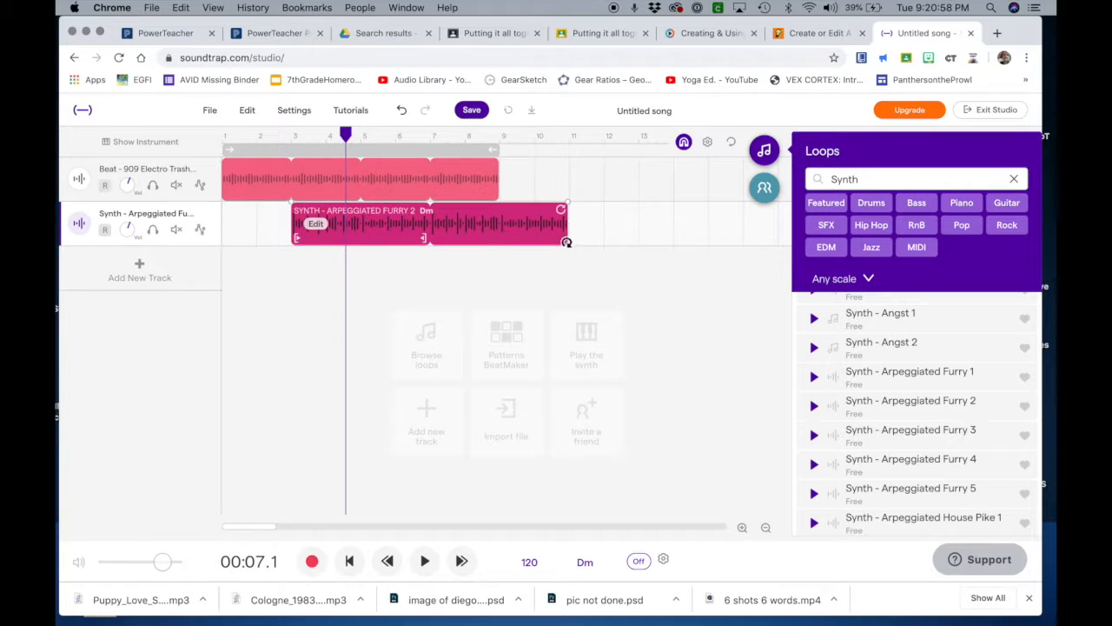
pyautogui.moveTo(528, 233); pyautogui.dragTo(424, 238)
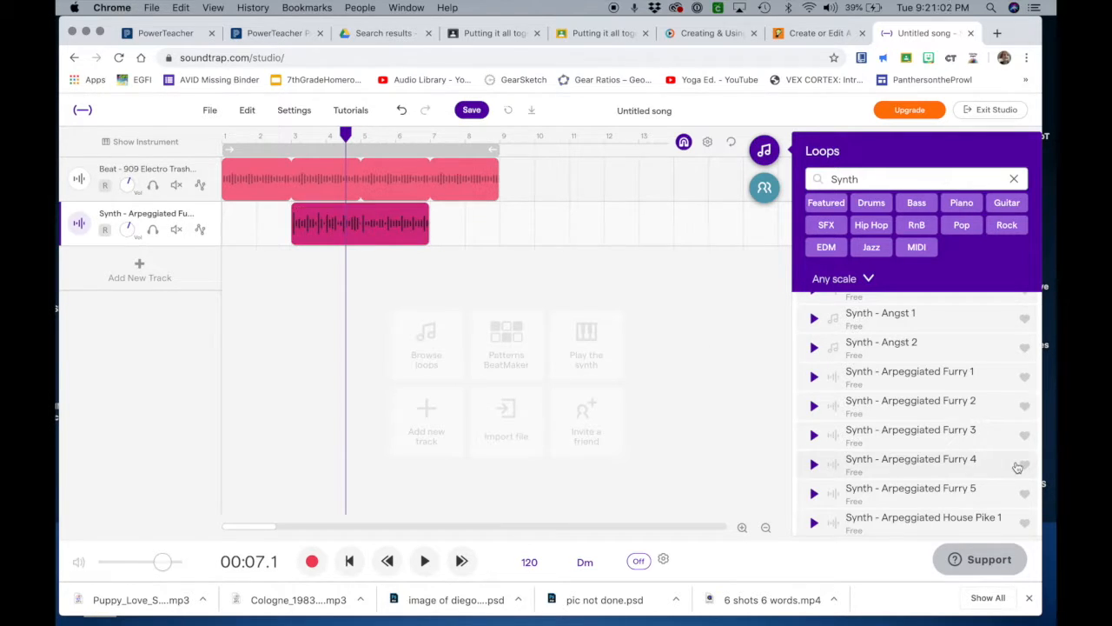
# Find the Synth - Fragmental 2 loop and add it on a new track starting at bar 6
pyautogui.scroll(-5, 908, 456)
pyautogui.scroll(-10, 901, 447)
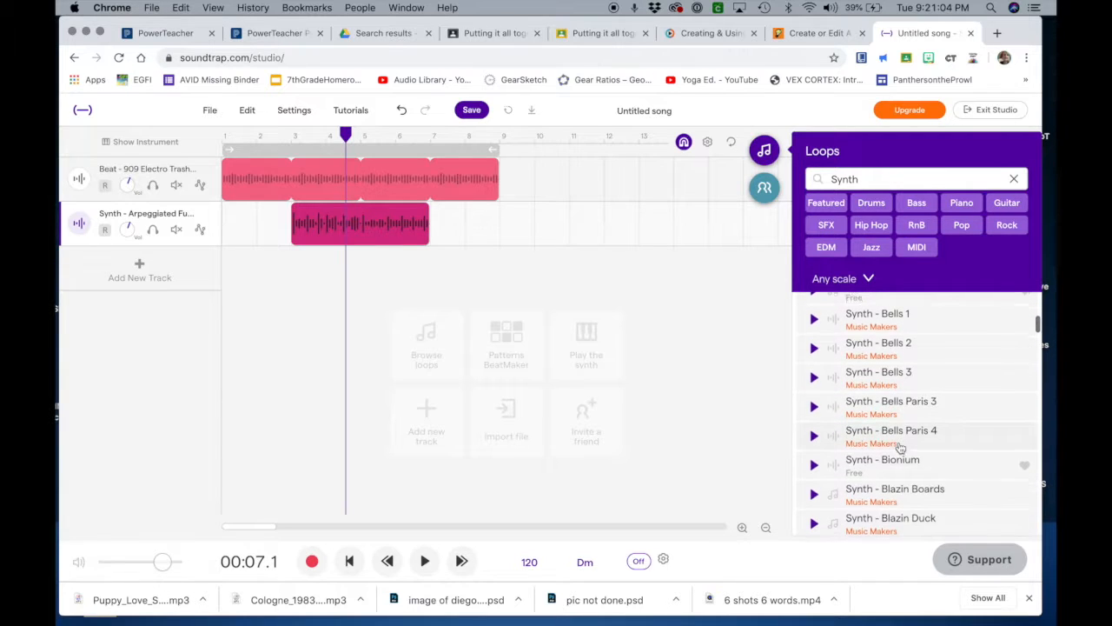
pyautogui.scroll(-10, 900, 448)
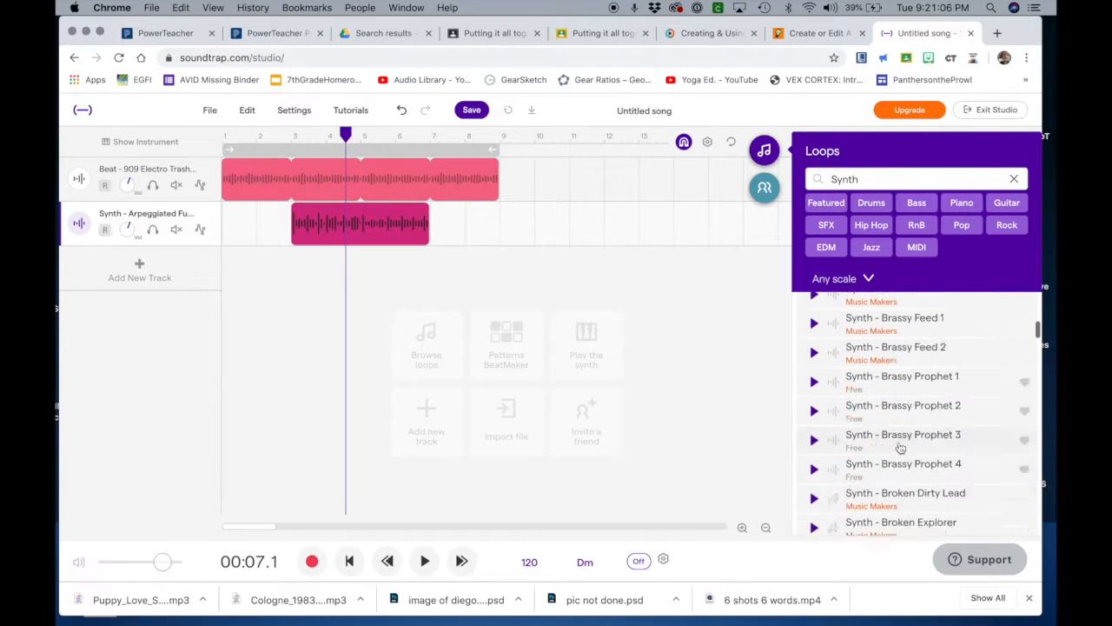
pyautogui.scroll(-8, 901, 448)
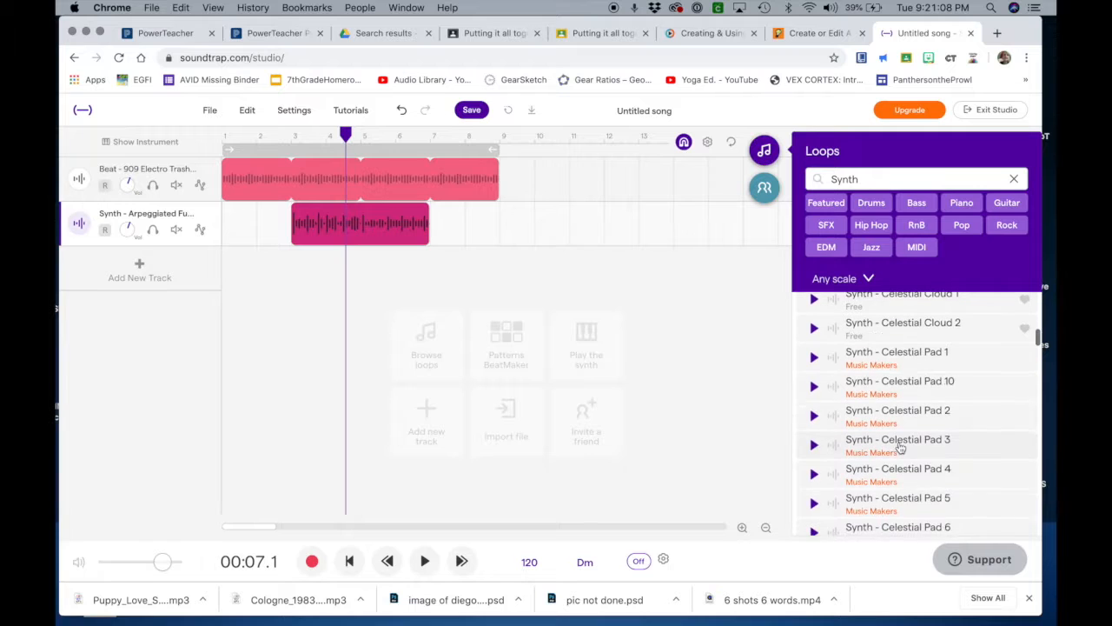
pyautogui.scroll(-1, 901, 447)
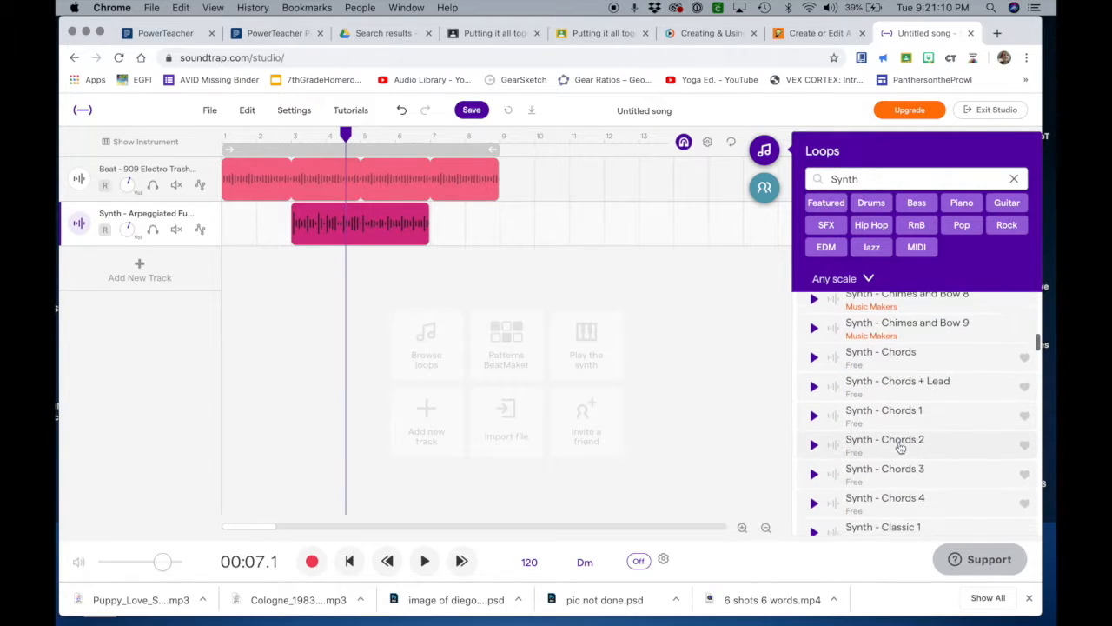
pyautogui.scroll(-5, 901, 447)
pyautogui.moveTo(886, 452); pyautogui.dragTo(400, 294)
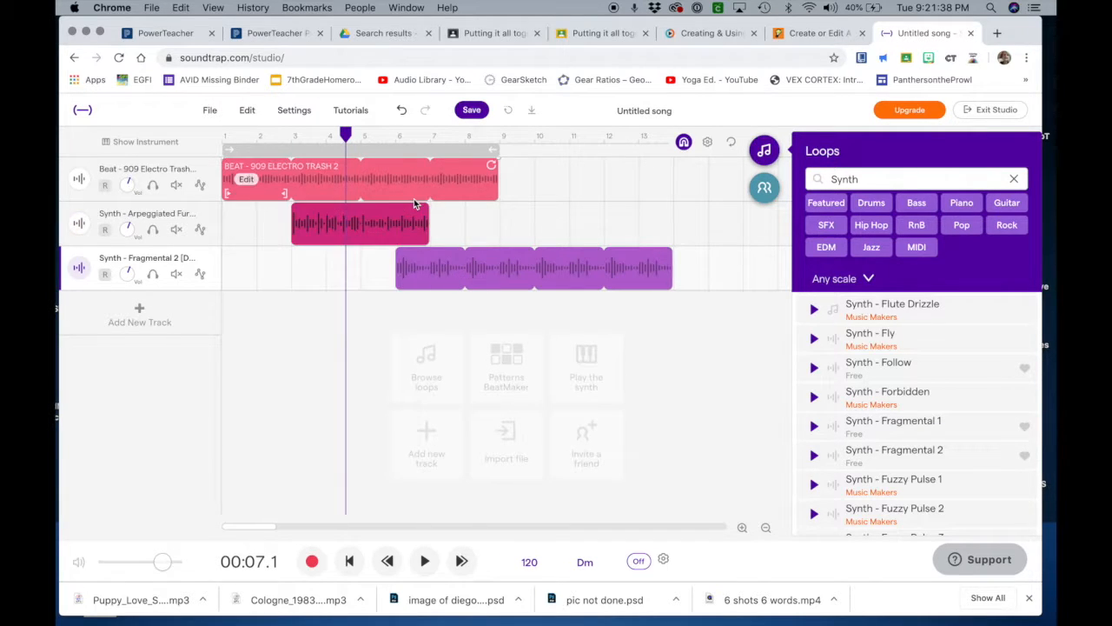
# Play the three-track song from the beginning and stop it near the end of the last clip
pyautogui.moveTo(346, 136); pyautogui.dragTo(151, 145)
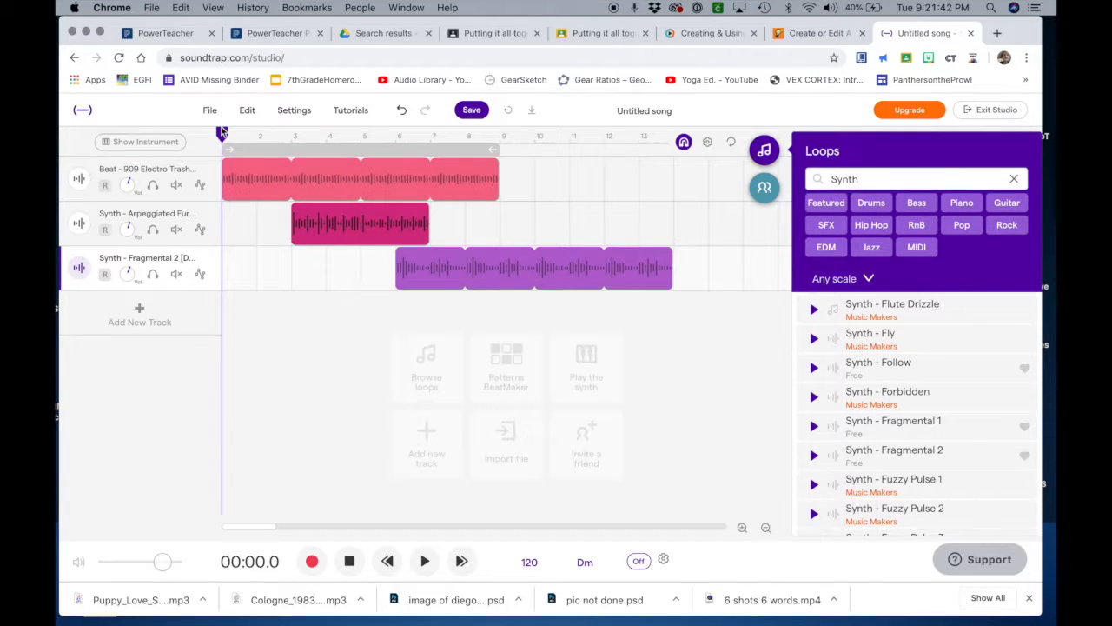
pyautogui.click(426, 565)
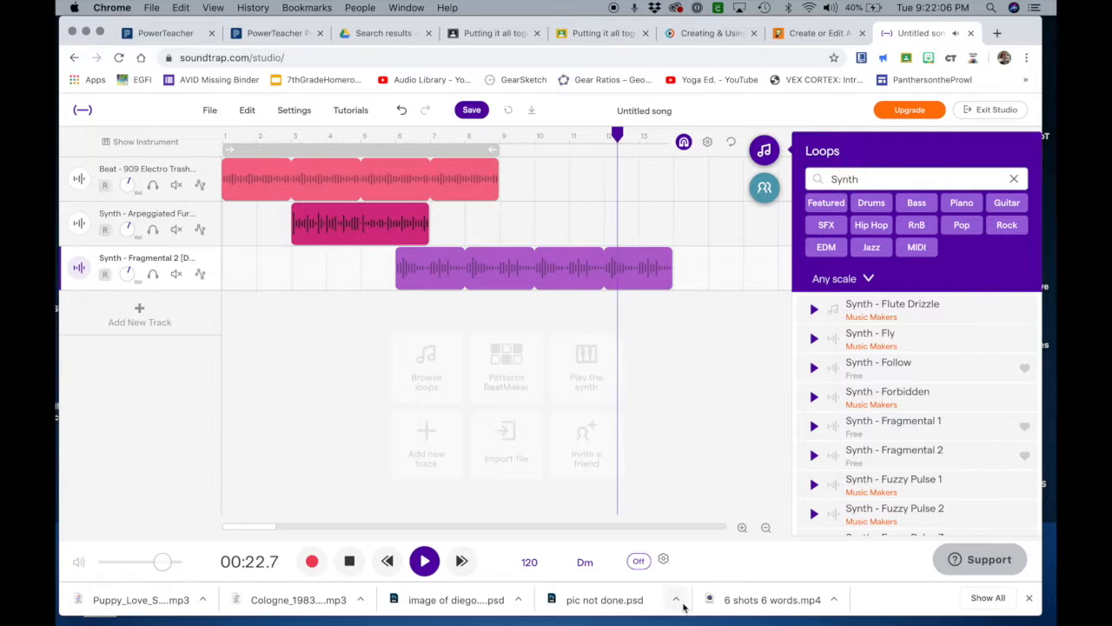
pyautogui.click(424, 561)
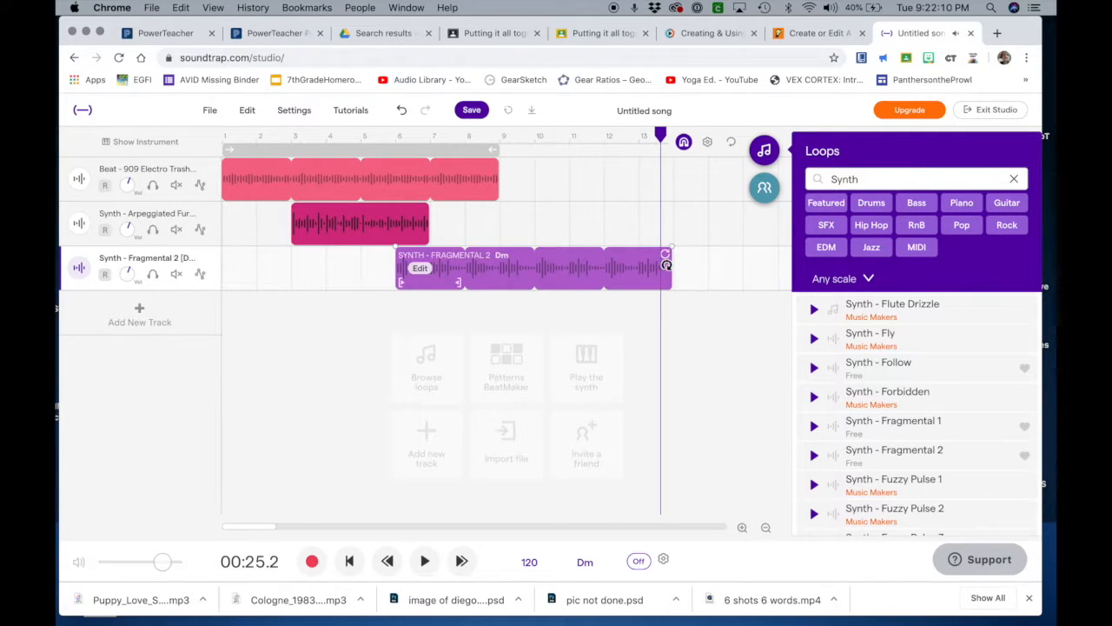
# Shorten the Fragmental 2 clip to end at bar 10 and return the playhead to the song's start
pyautogui.moveTo(670, 278); pyautogui.dragTo(533, 279)
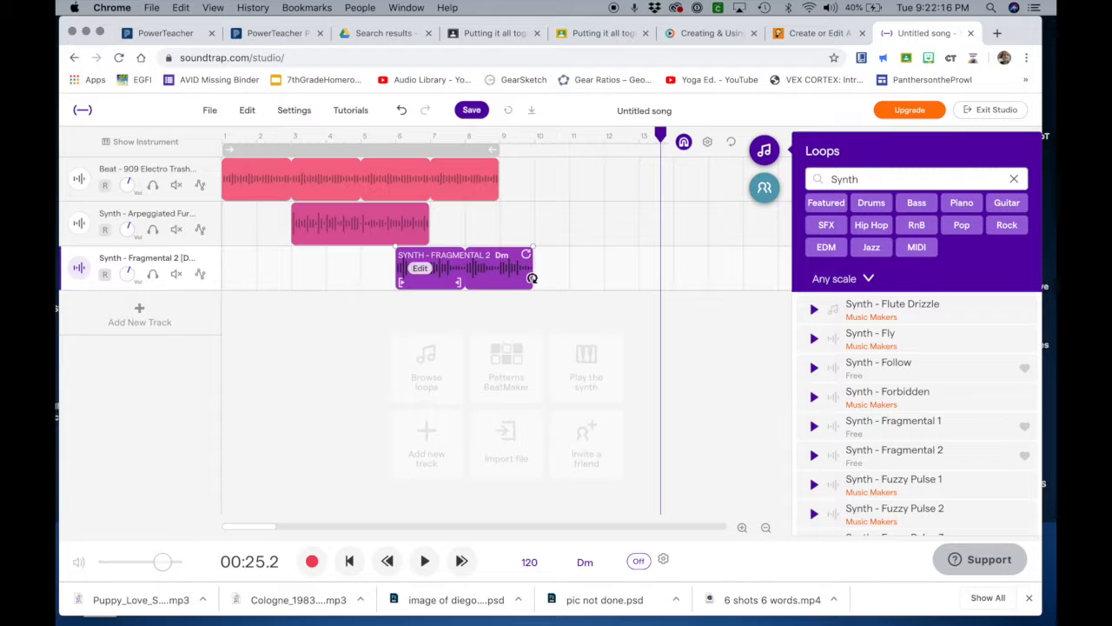
pyautogui.moveTo(660, 136); pyautogui.dragTo(216, 147)
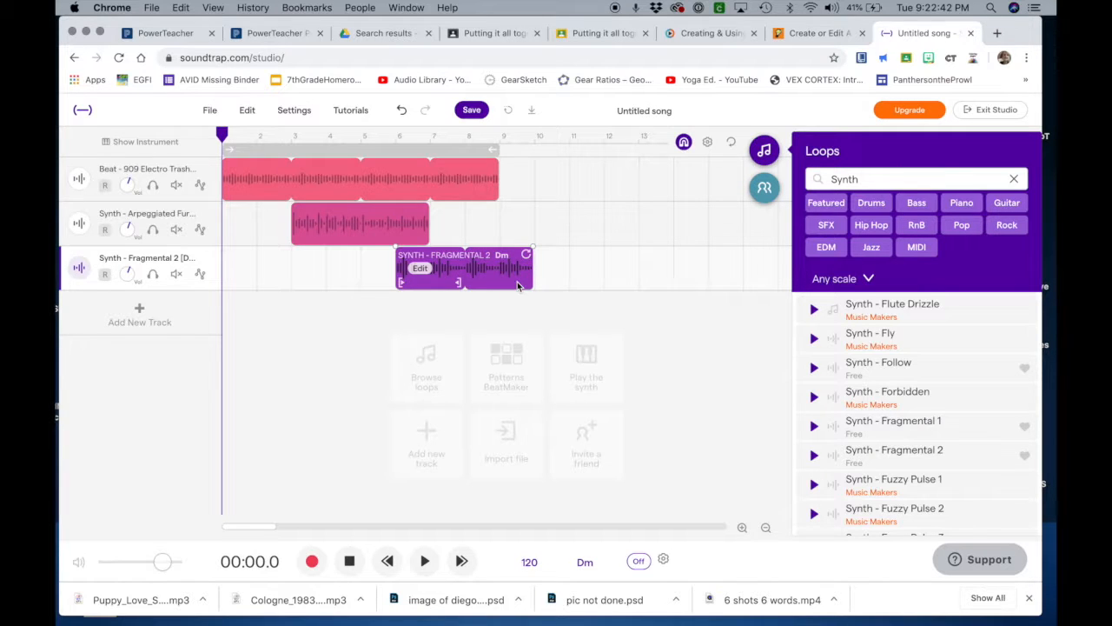
# Add Volume automation to the Fragmental 2 track and place an automation point at the clip's end at bar 10
pyautogui.click(199, 274)
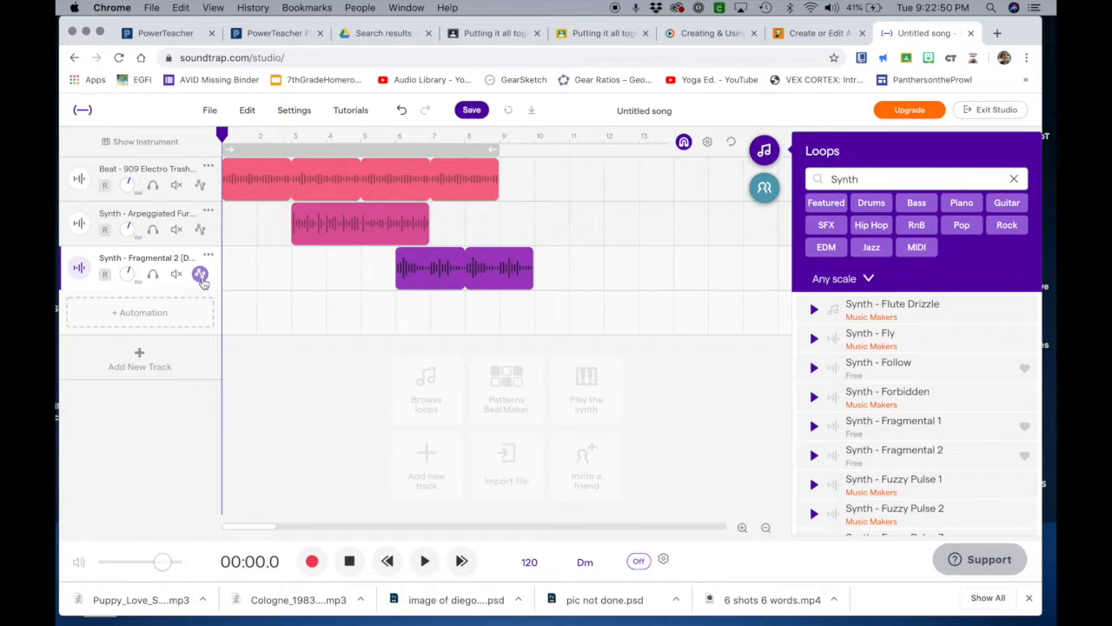
pyautogui.click(141, 315)
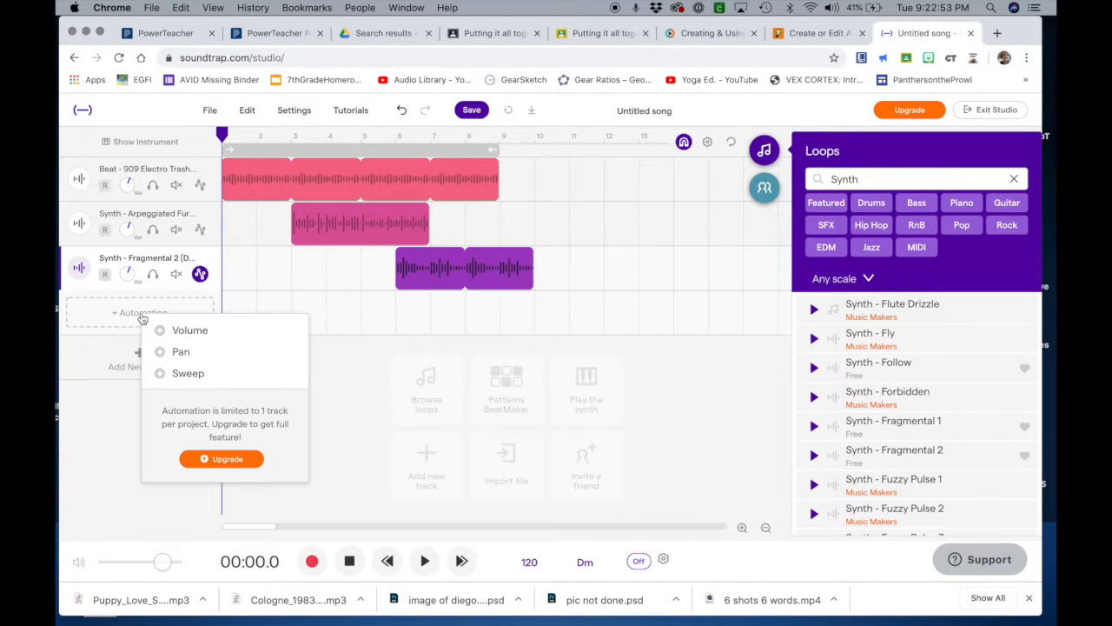
pyautogui.click(189, 330)
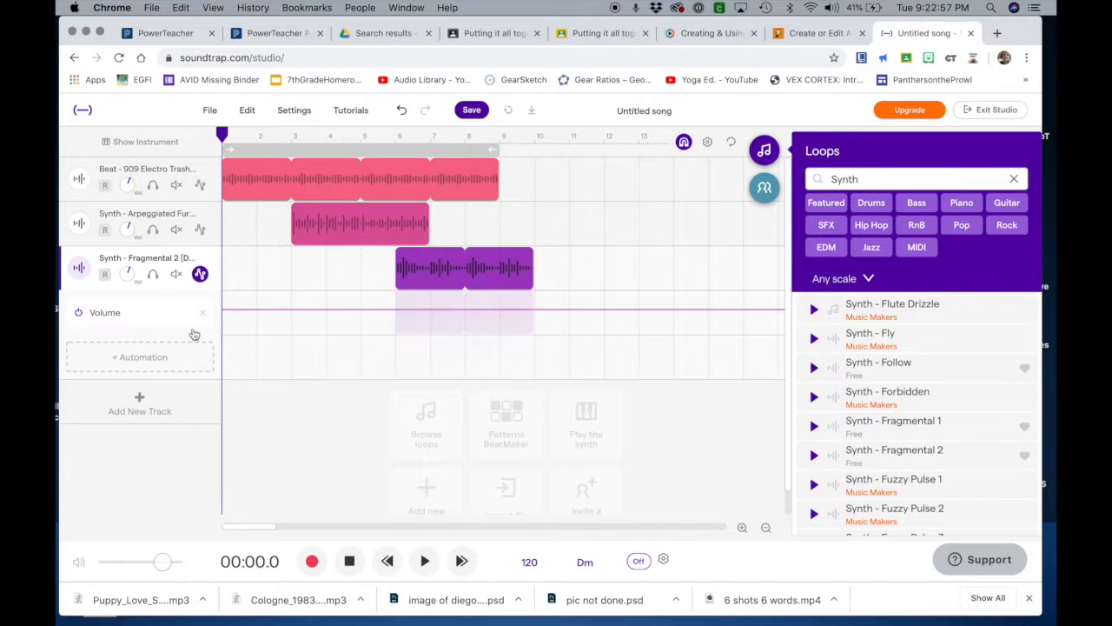
pyautogui.click(533, 311)
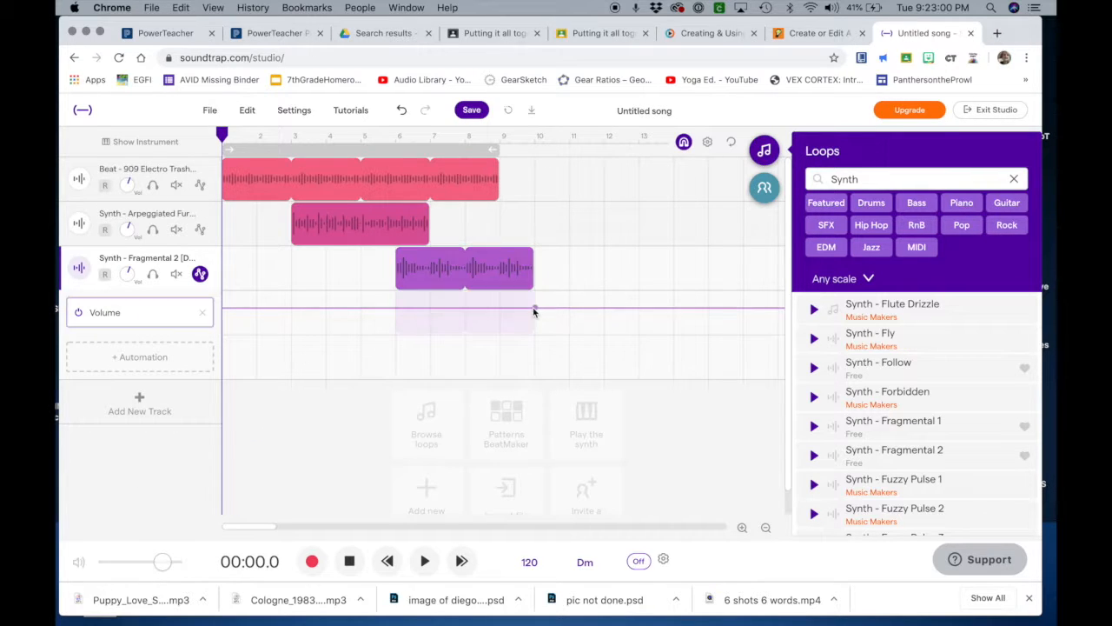
# Fade out the Fragmental 2 track by adding a volume point midway through bar 8 and lowering the bar 10 point to the minimum
pyautogui.click(501, 309)
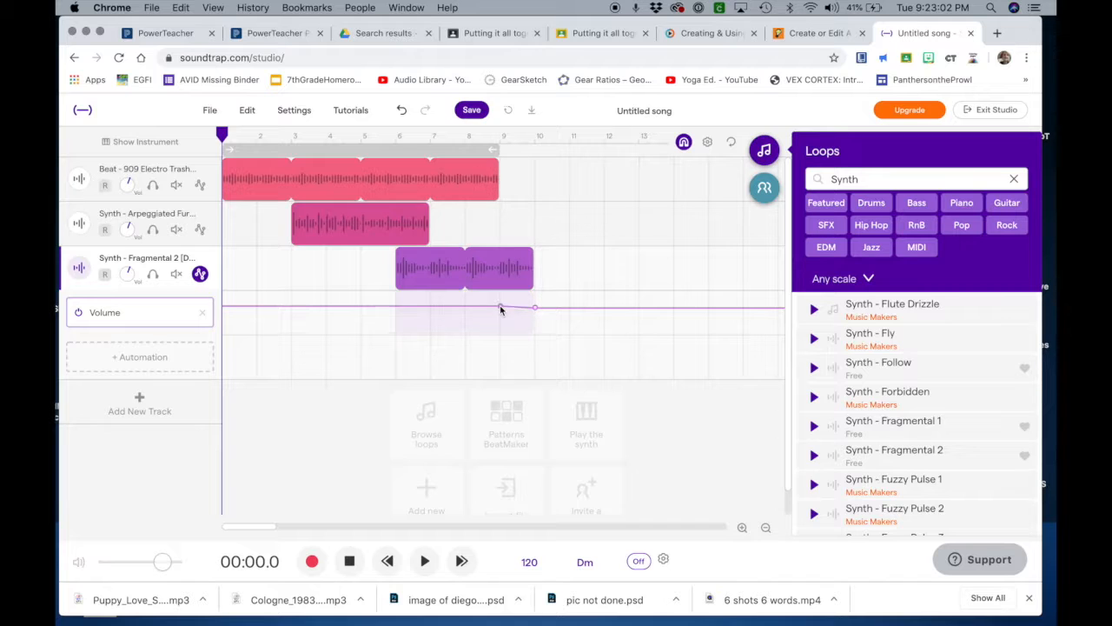
pyautogui.moveTo(535, 308); pyautogui.dragTo(537, 340)
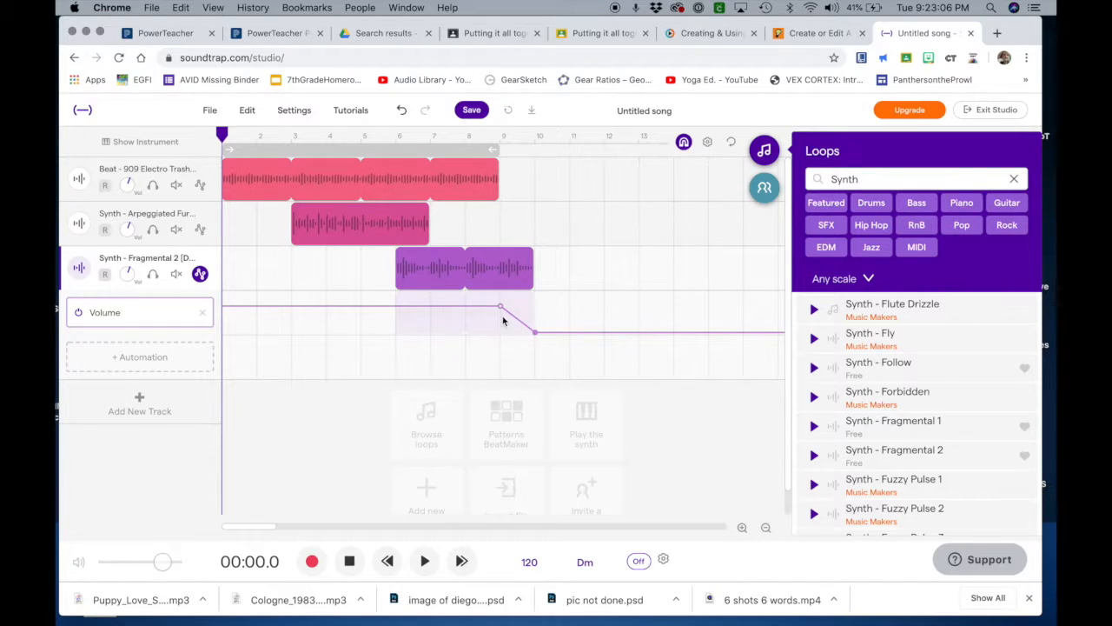
pyautogui.moveTo(500, 307); pyautogui.dragTo(484, 310)
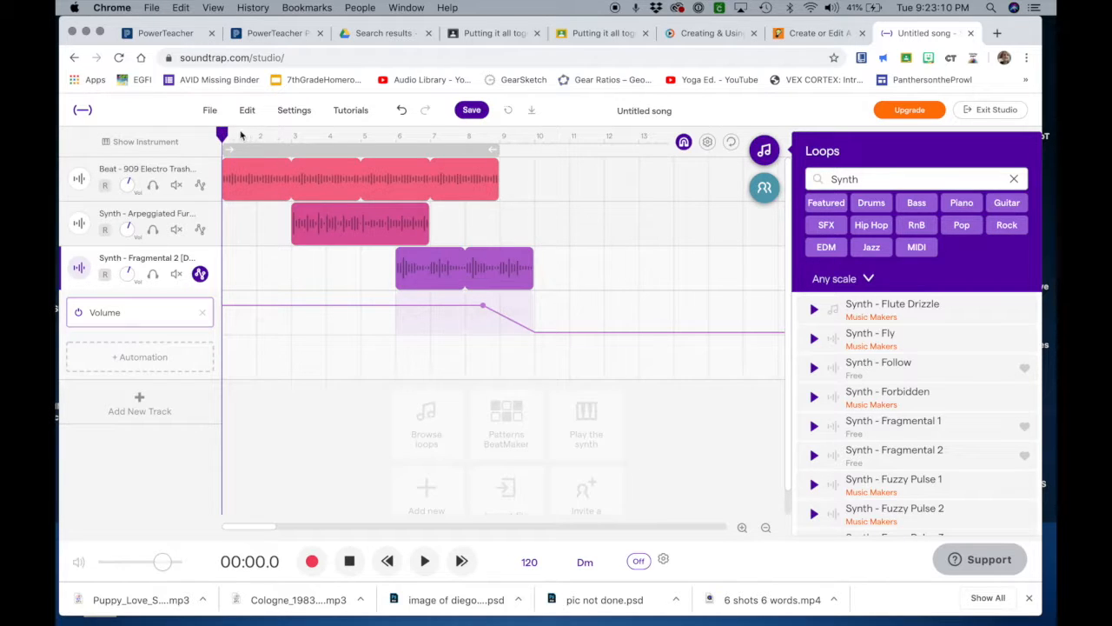
# Play the song from about 2.5 seconds to past the end of the last clip and return the playhead to the start
pyautogui.moveTo(223, 135); pyautogui.dragTo(266, 137)
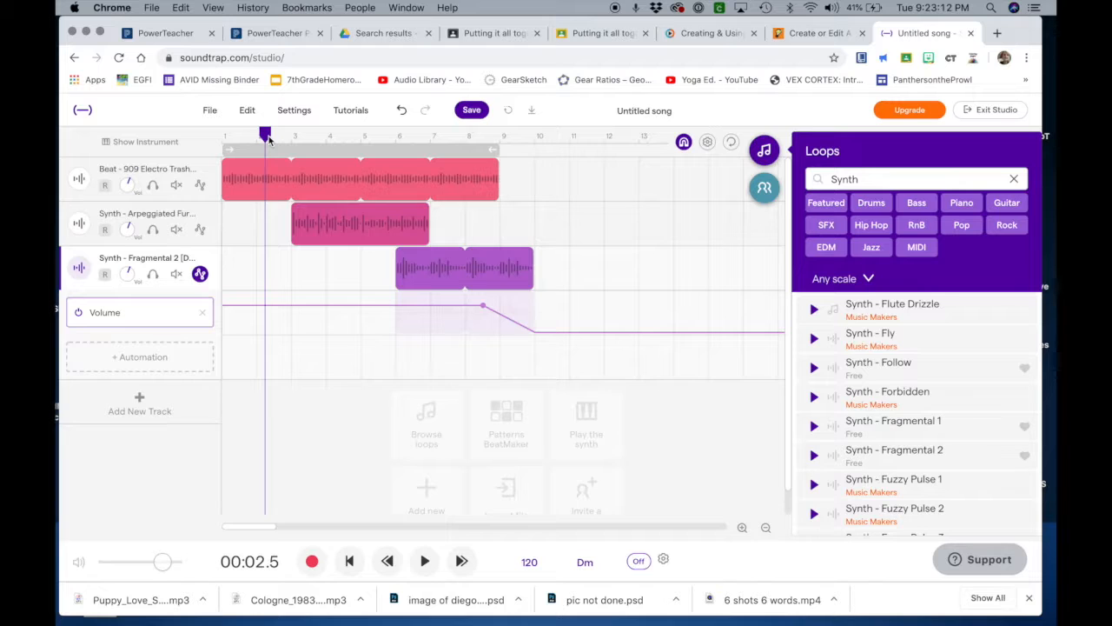
pyautogui.press('space')
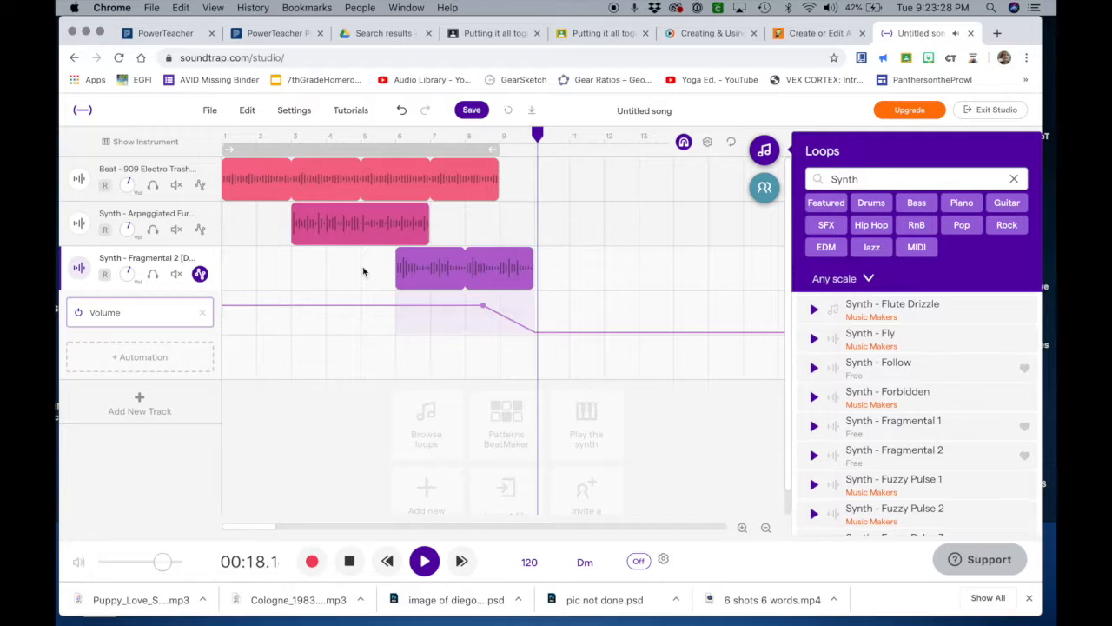
pyautogui.press('space')
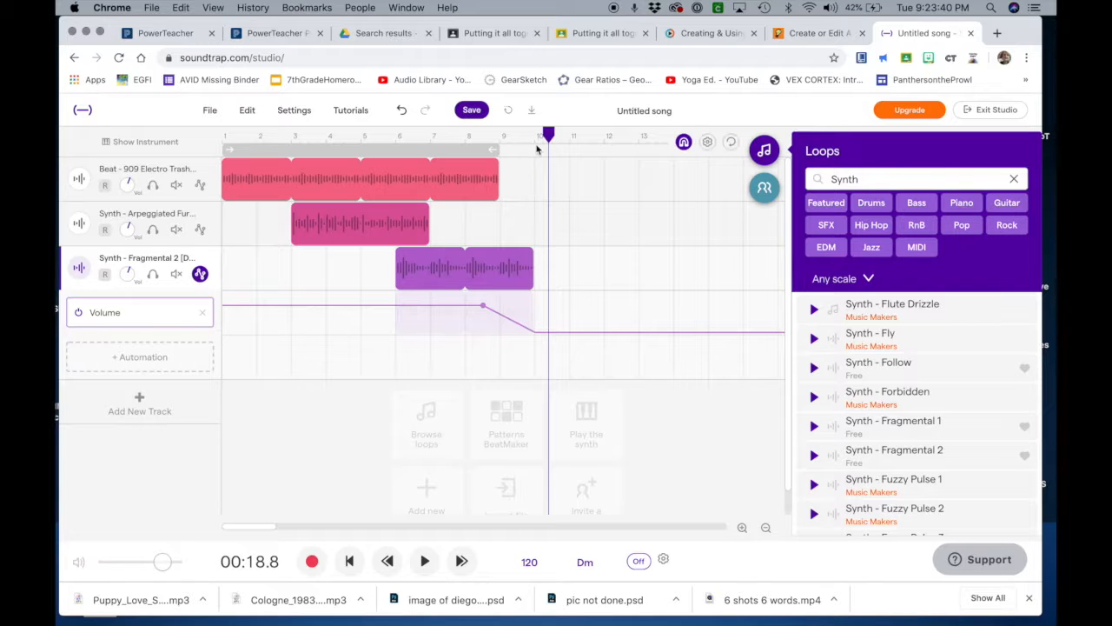
pyautogui.moveTo(549, 134); pyautogui.dragTo(206, 139)
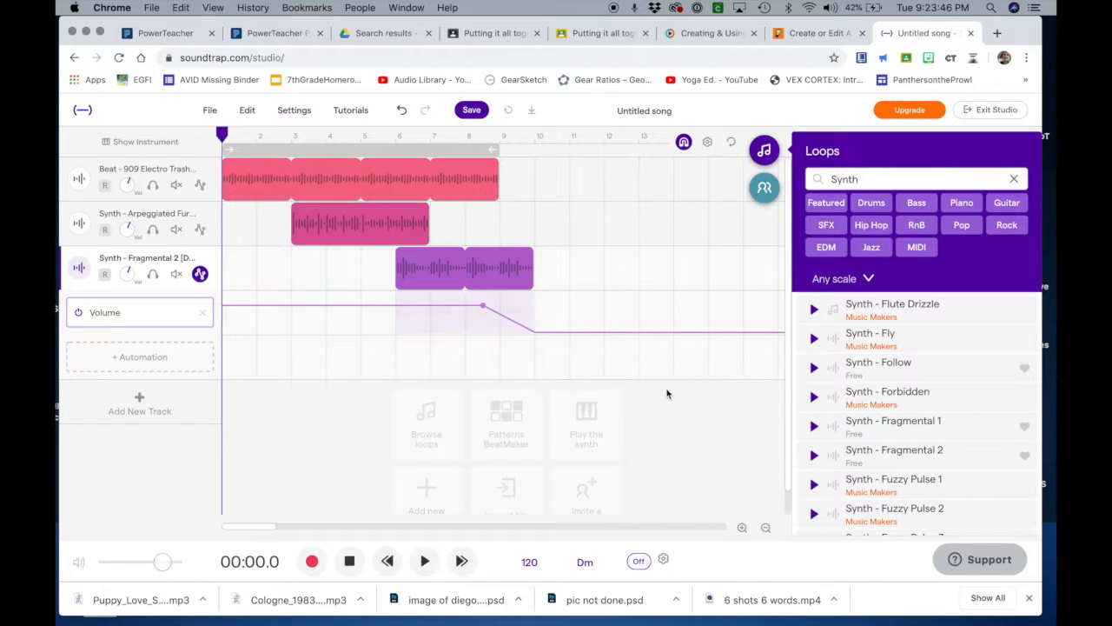
# Save the song and replace its default title with "YOur name"
pyautogui.click(211, 111)
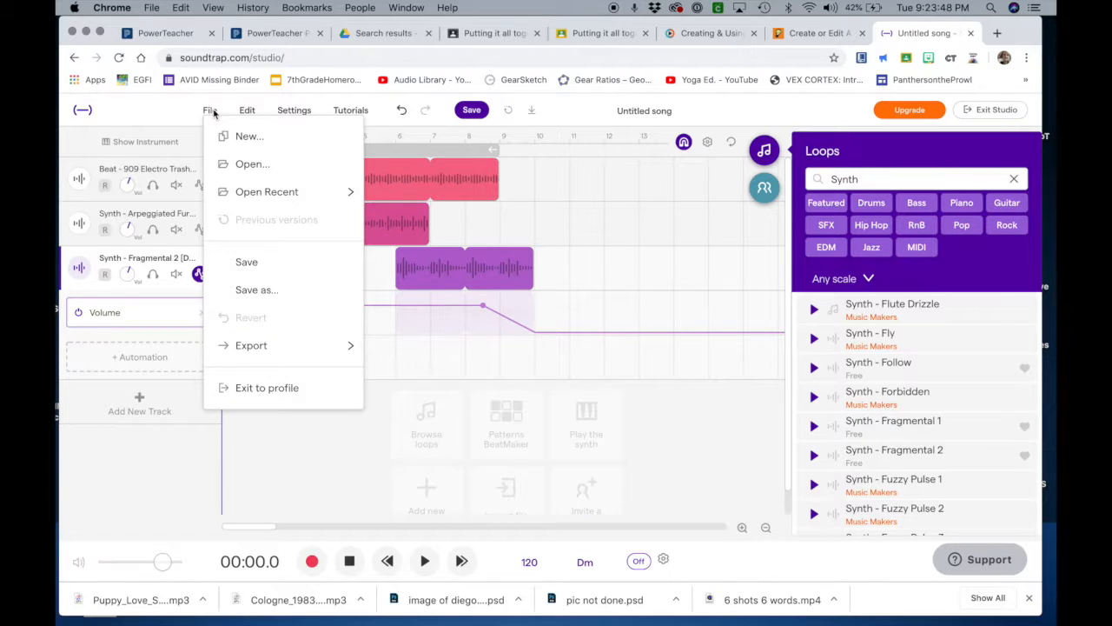
pyautogui.click(244, 263)
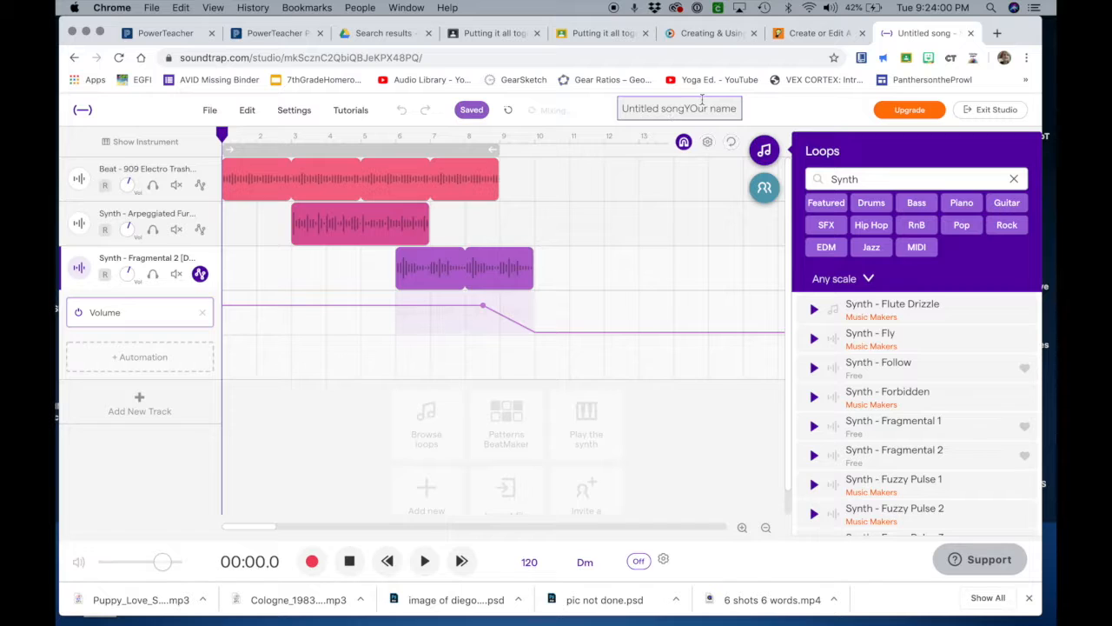
pyautogui.moveTo(685, 110); pyautogui.dragTo(571, 94)
pyautogui.press('BackSpace')
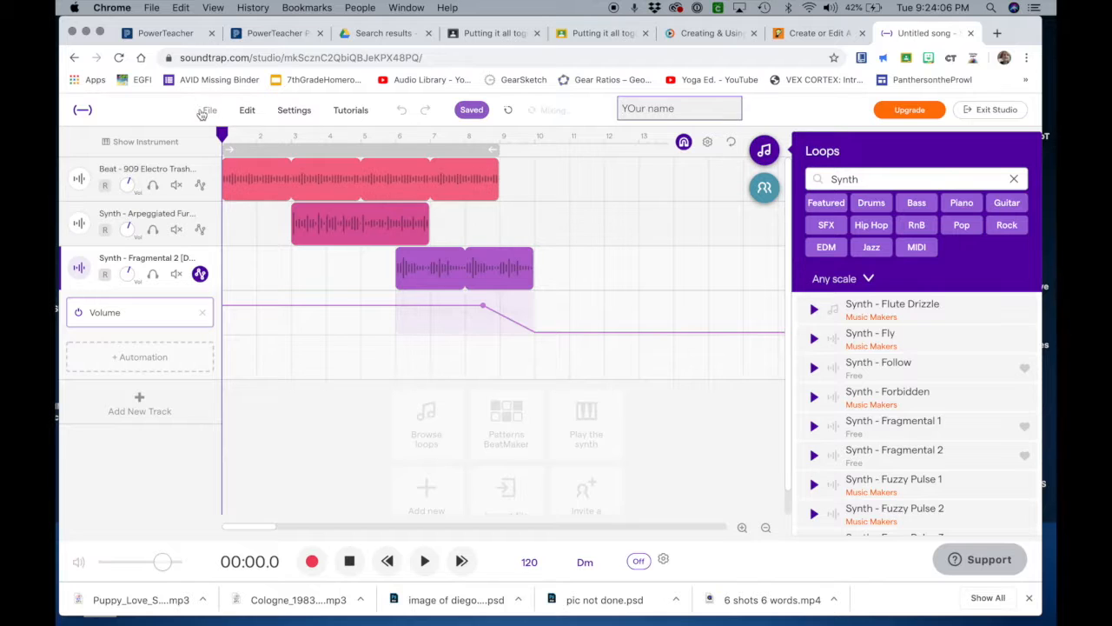
# Try to export the renamed project to an mp3 file
pyautogui.click(207, 113)
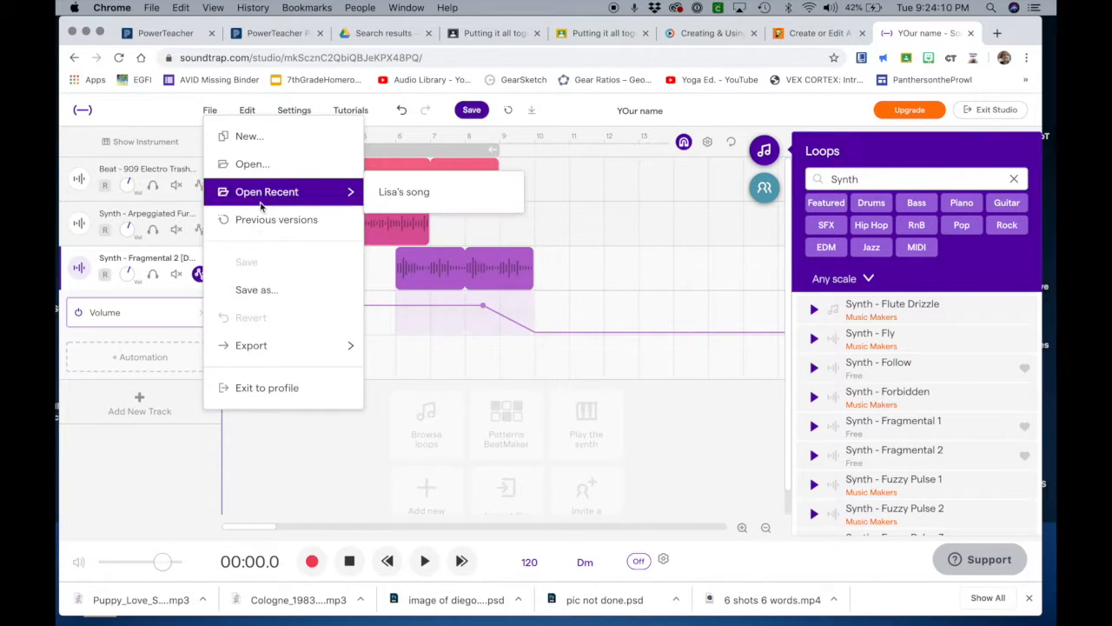
pyautogui.moveTo(244, 357)
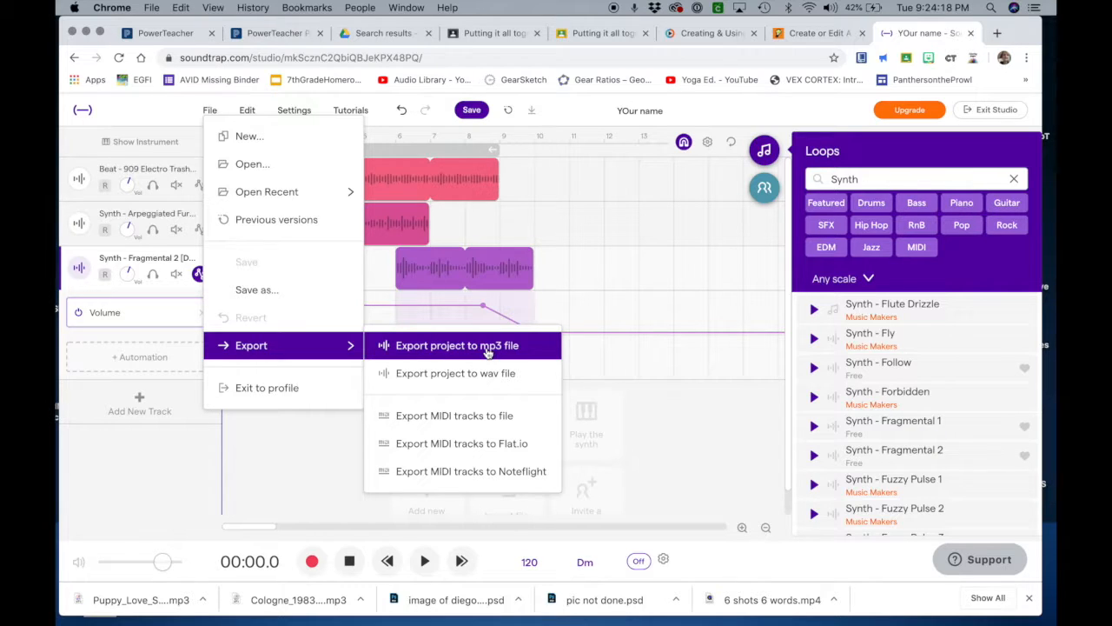
pyautogui.click(421, 347)
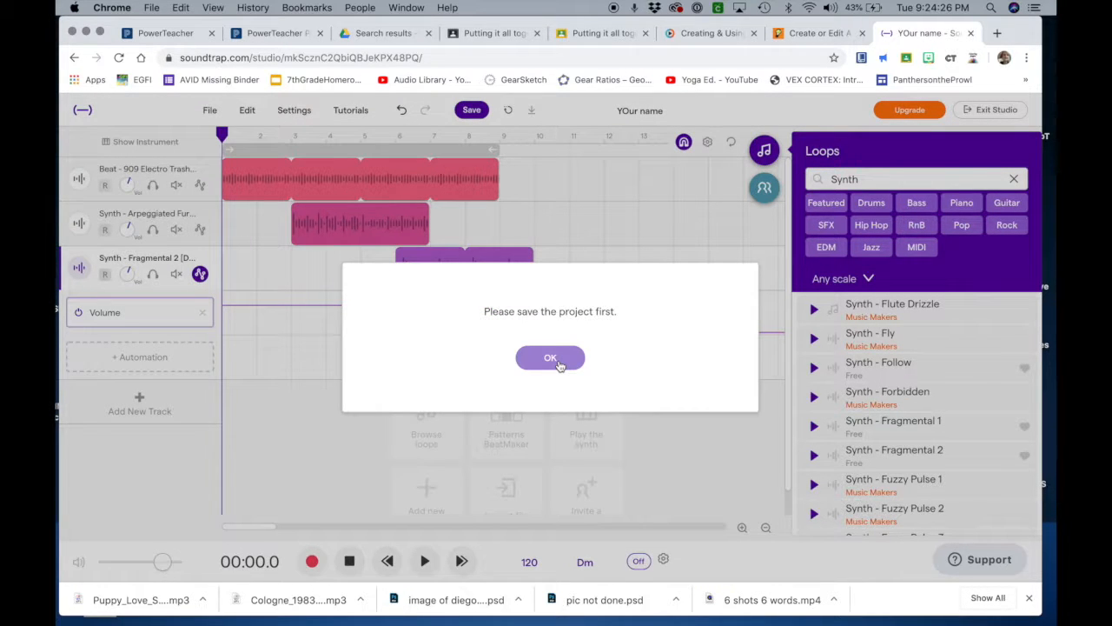
pyautogui.click(559, 365)
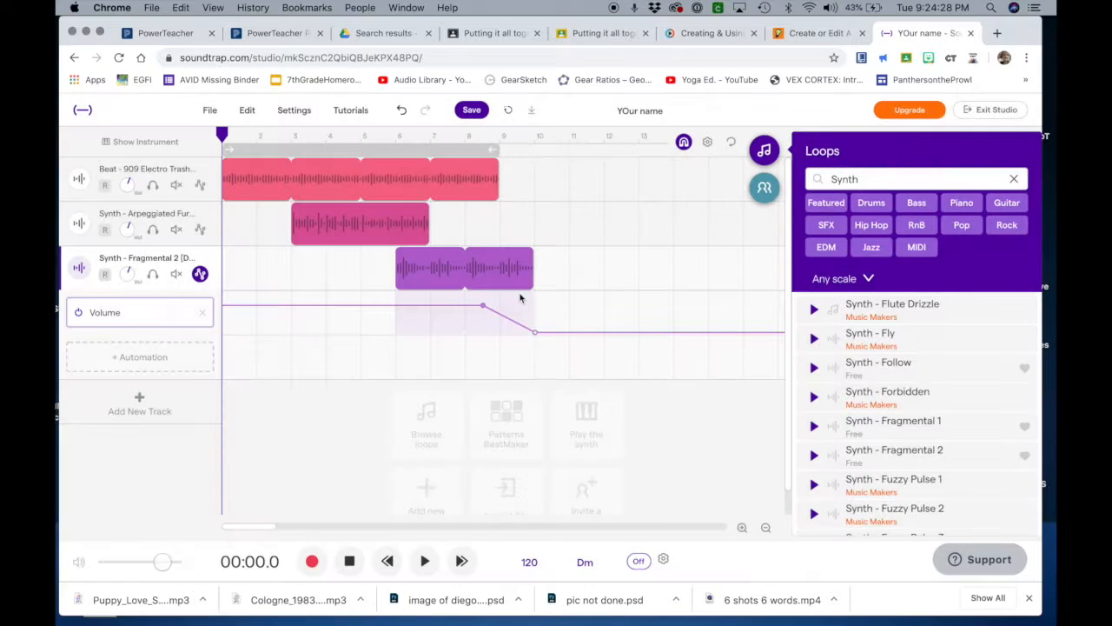
# Save the renamed project and try exporting it to an mp3 file
pyautogui.click(474, 112)
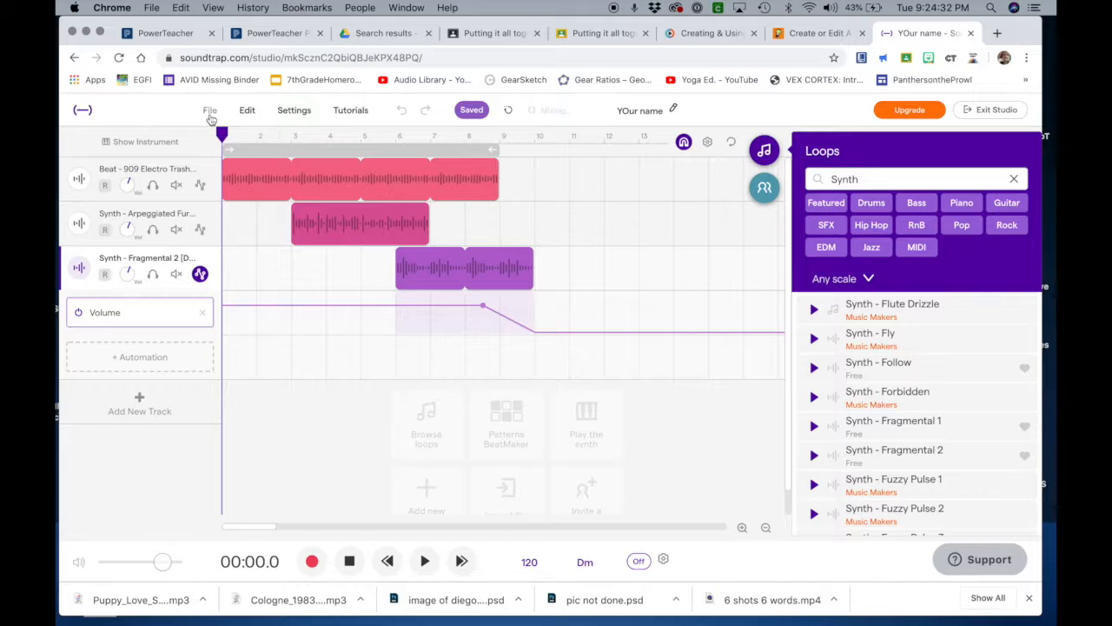
pyautogui.click(210, 113)
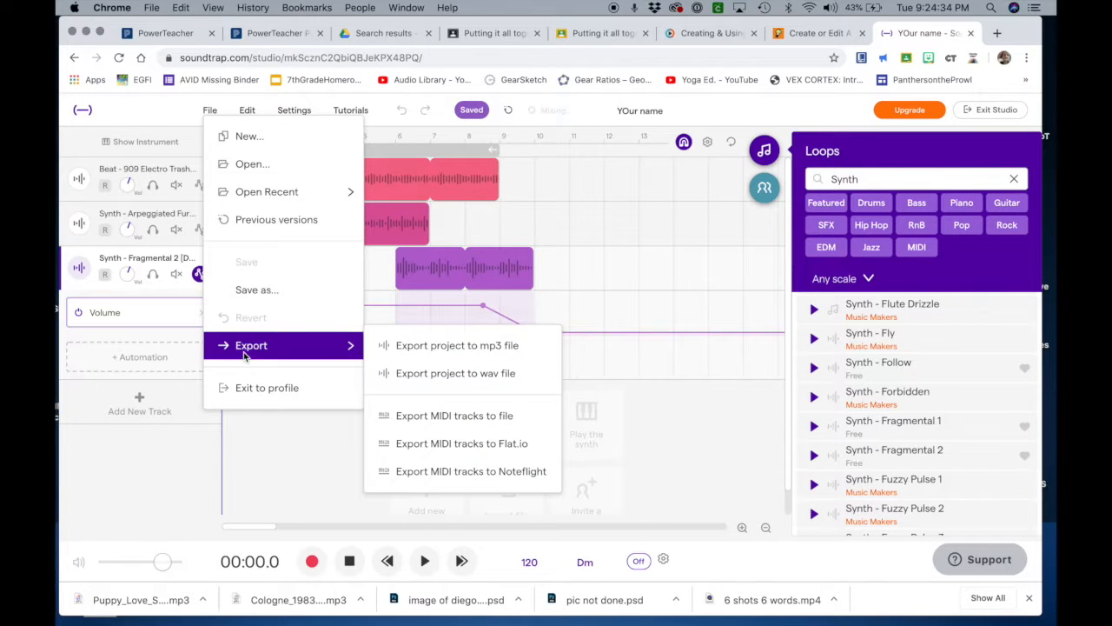
pyautogui.click(453, 355)
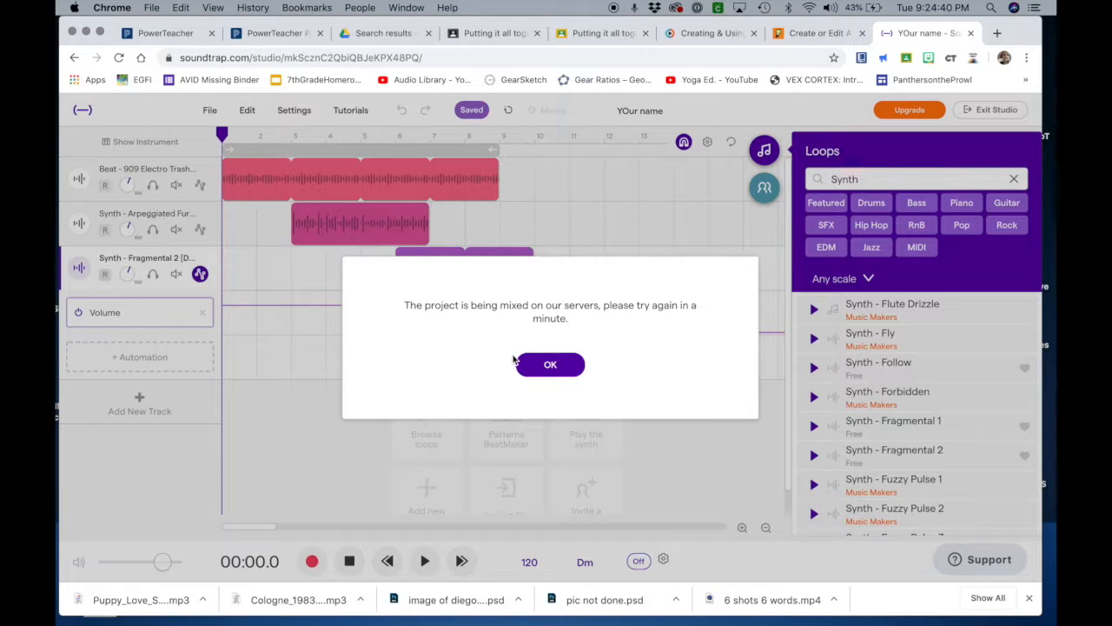
pyautogui.click(544, 376)
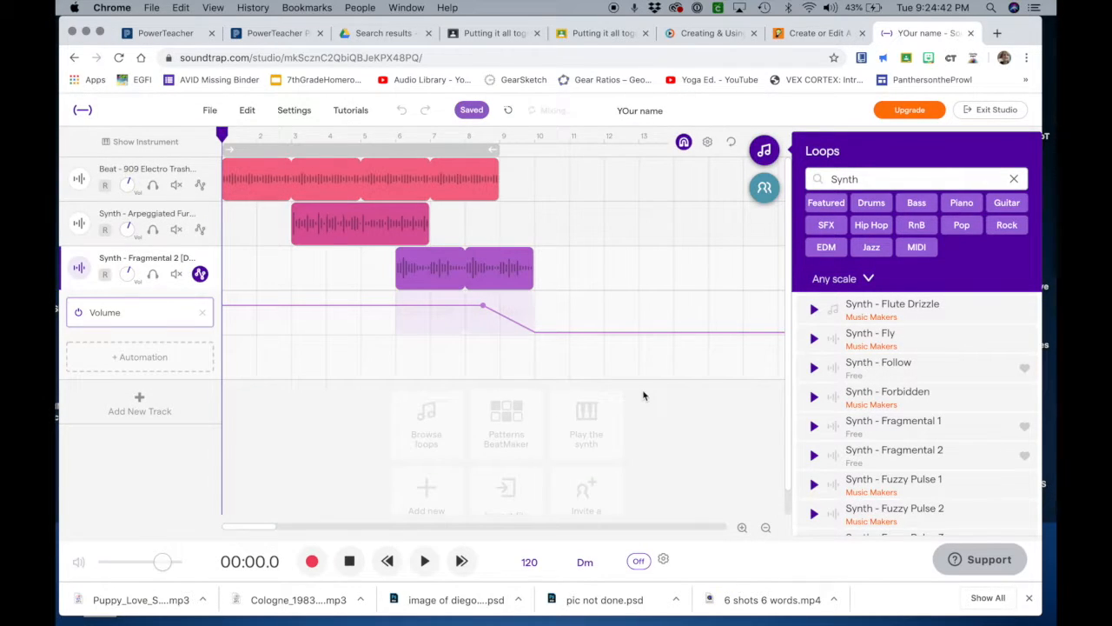
# Retry exporting the saved project to an mp3 file
pyautogui.scroll(-1, 525, 461)
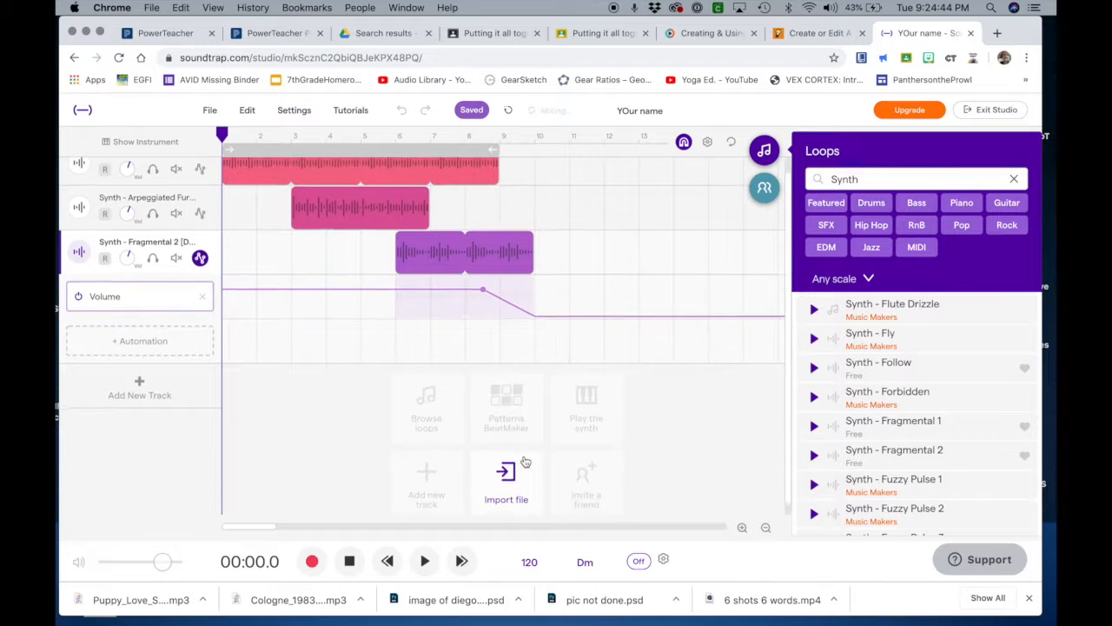
pyautogui.scroll(1, 525, 461)
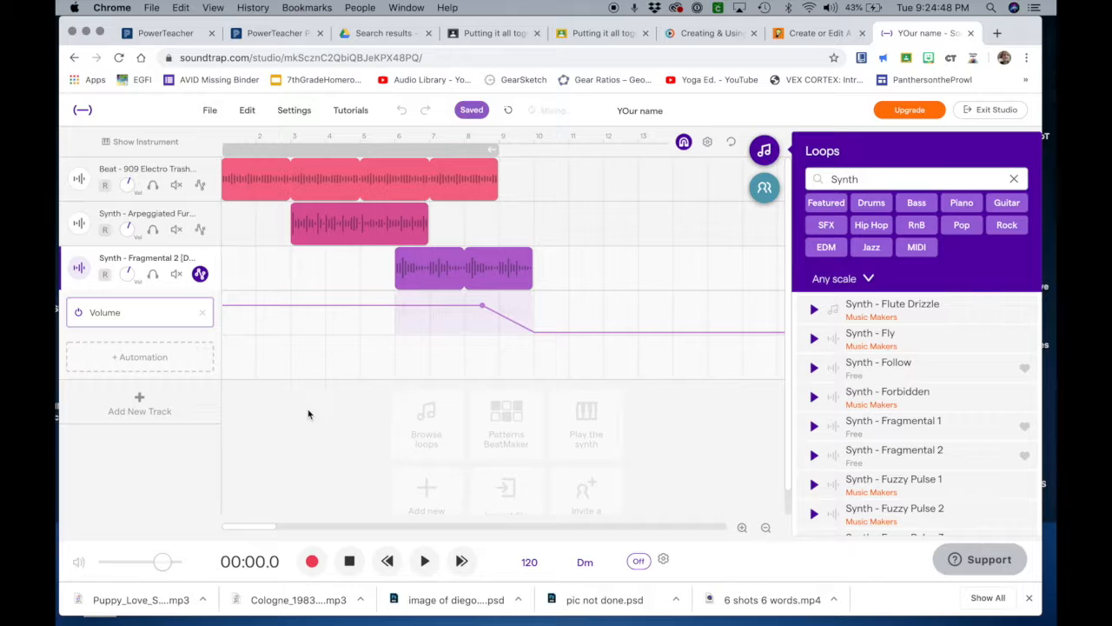
pyautogui.click(210, 110)
pyautogui.moveTo(237, 350)
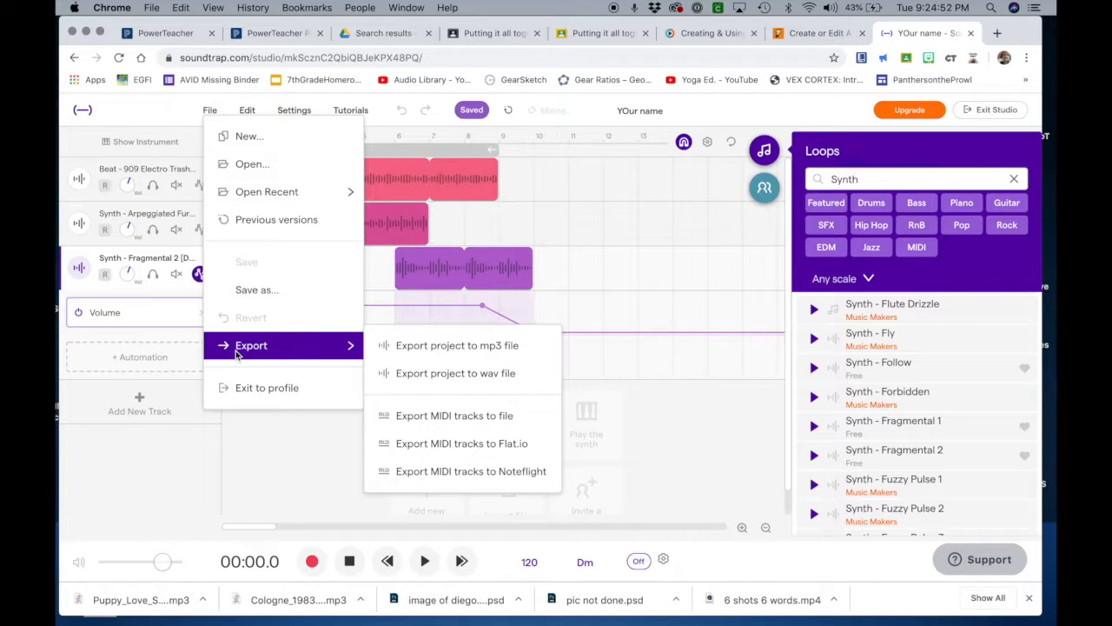
pyautogui.click(434, 352)
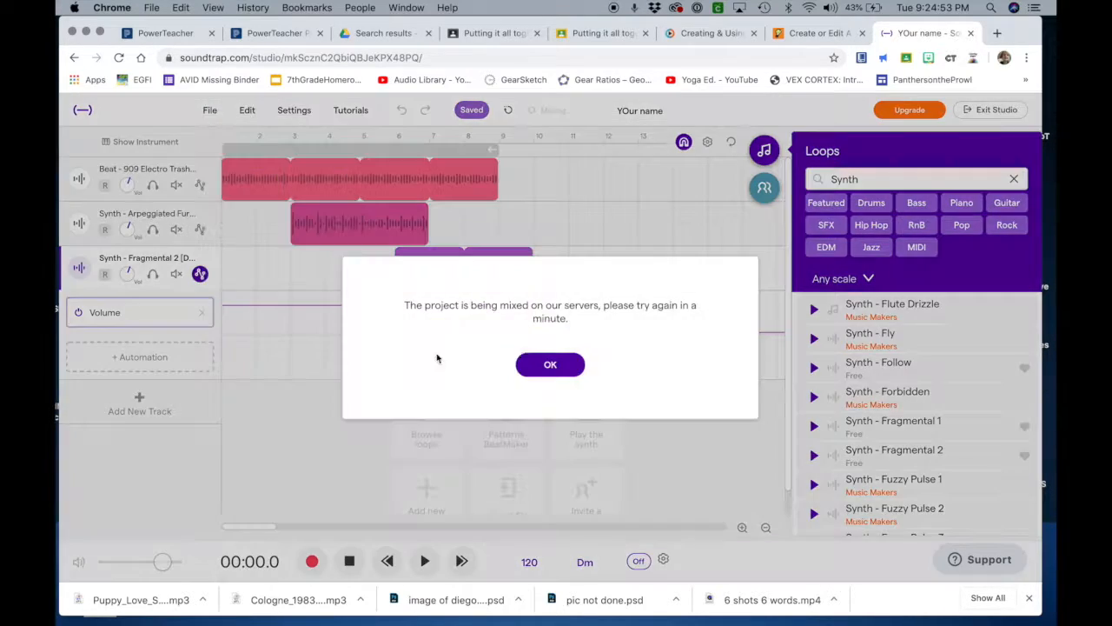
pyautogui.click(566, 366)
# Attempt the mp3 export once more and bring up the file options of the downloaded Puppy_Love mp3
pyautogui.click(209, 110)
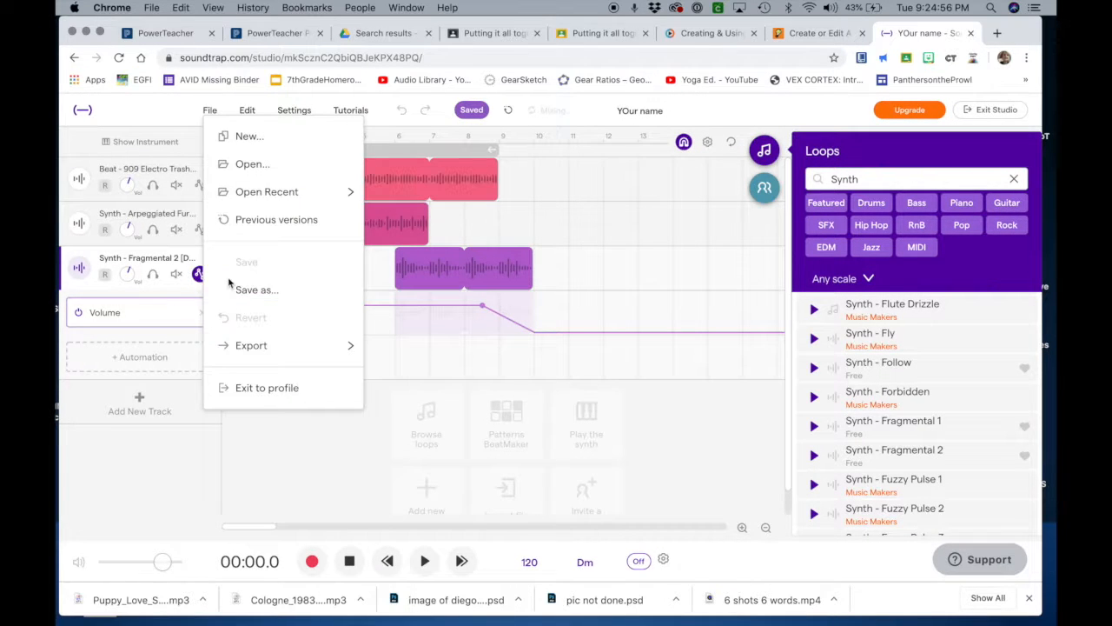
pyautogui.moveTo(244, 347)
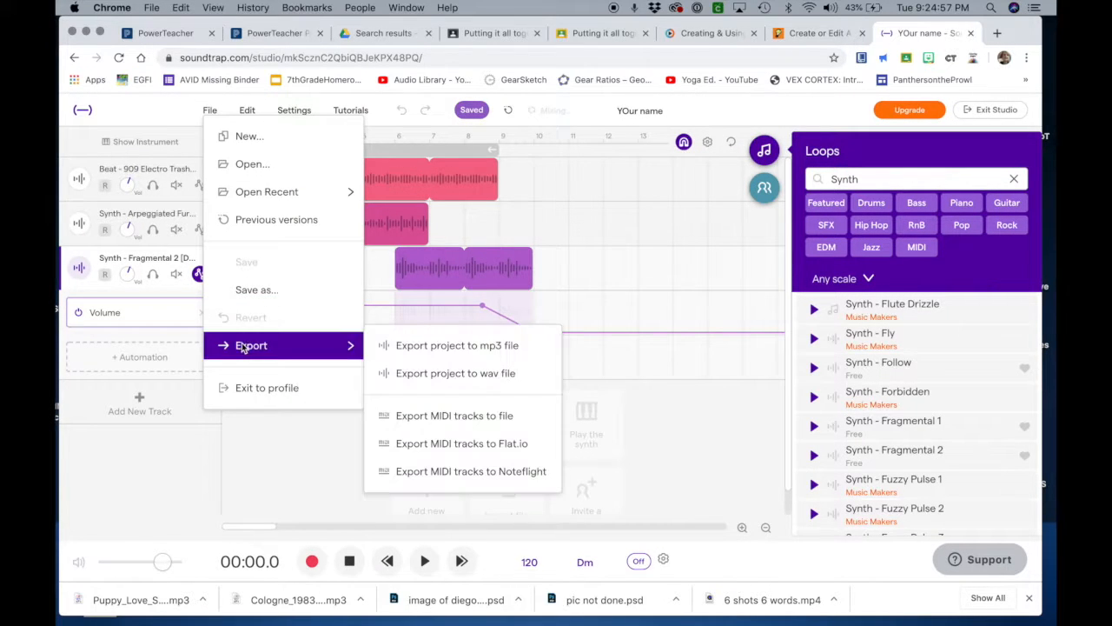
pyautogui.click(398, 345)
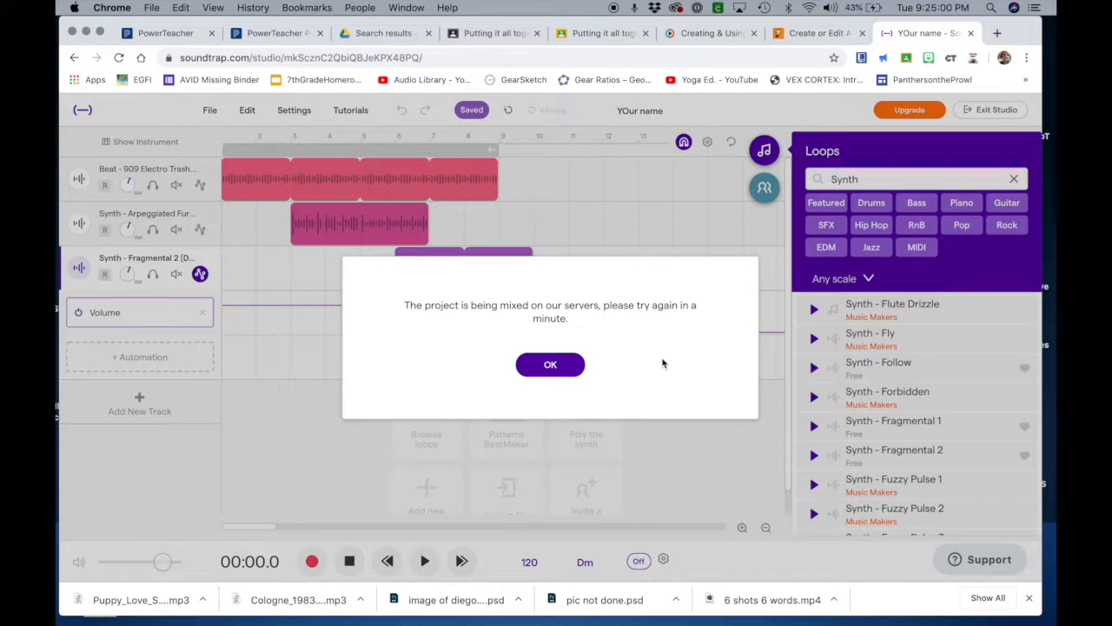
pyautogui.click(204, 601)
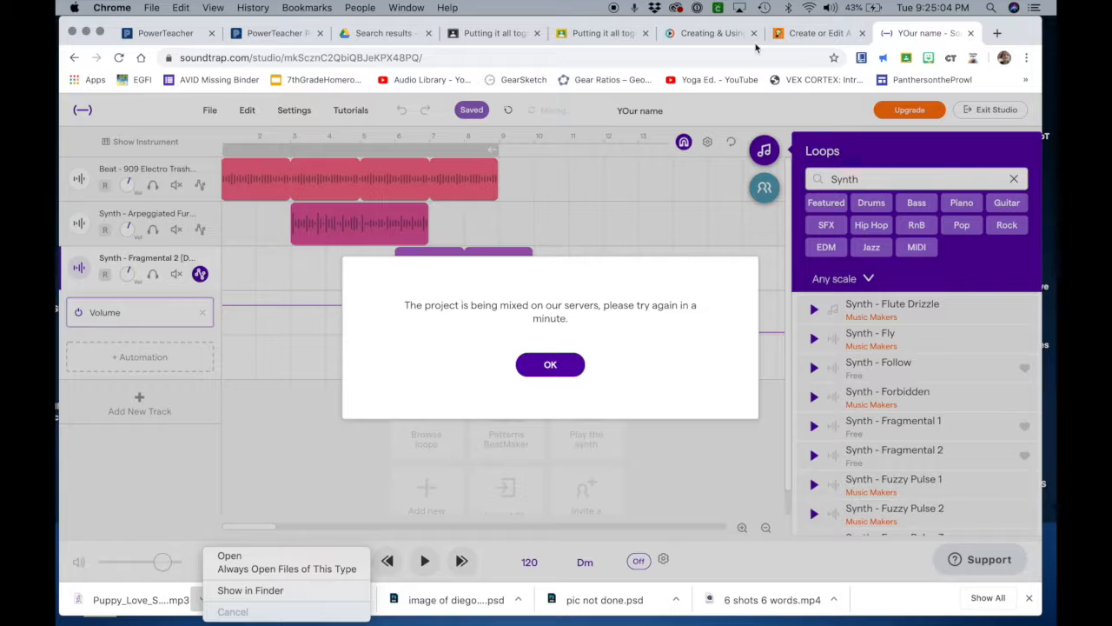
pyautogui.click(556, 363)
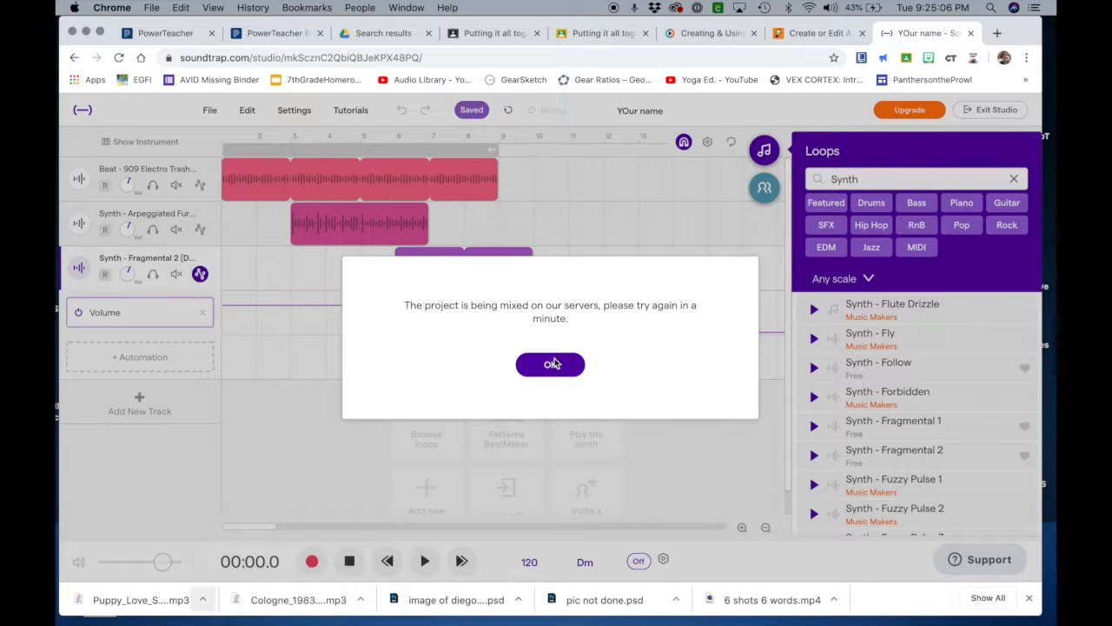